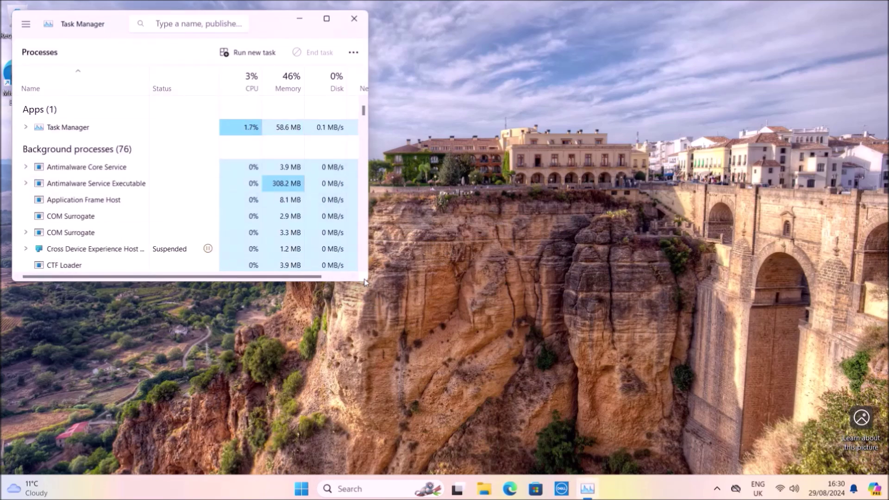
Step: Enlarge Task Manager, review the CPU, Memory, Disk 0, Wi-Fi, GPU 0 and GPU 1 performance pages, then close it
left_click_drag(368, 283, 410, 477)
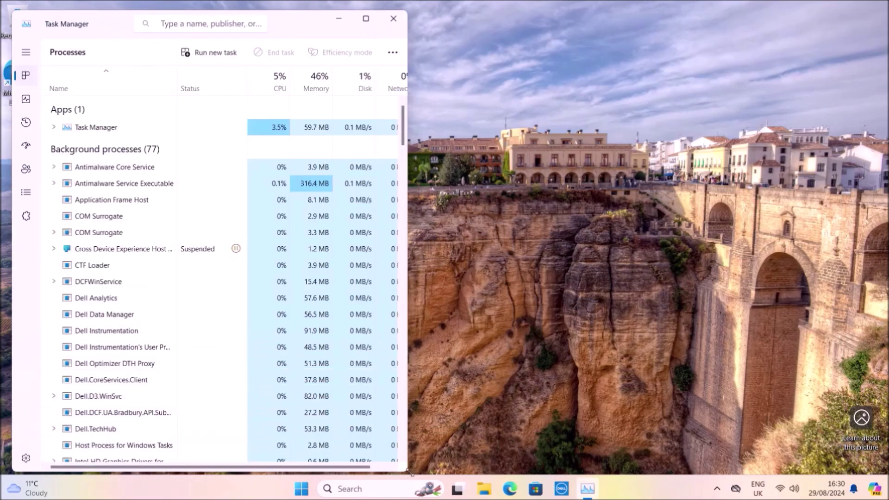
left_click(25, 98)
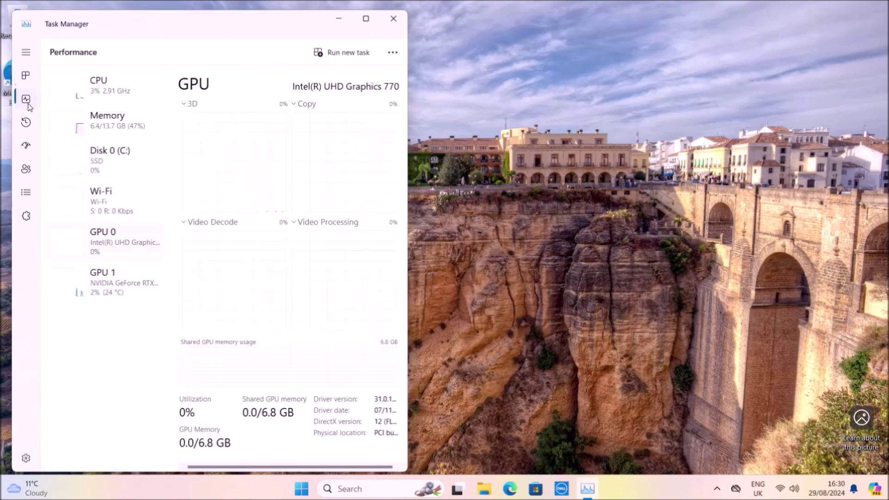
left_click(115, 88)
left_click(87, 132)
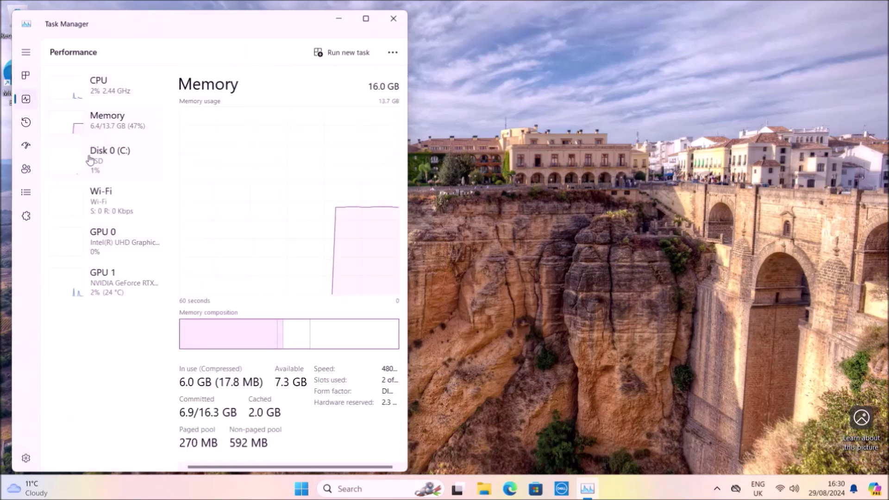
left_click(90, 160)
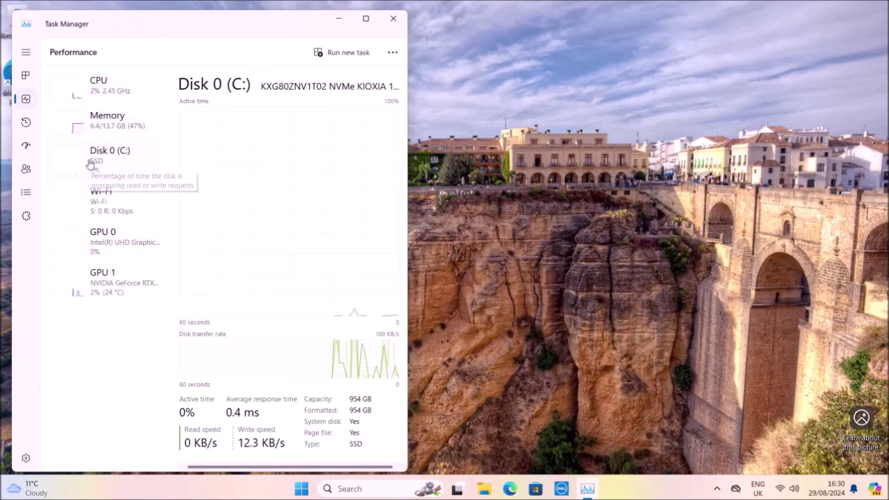
left_click(90, 196)
left_click(95, 254)
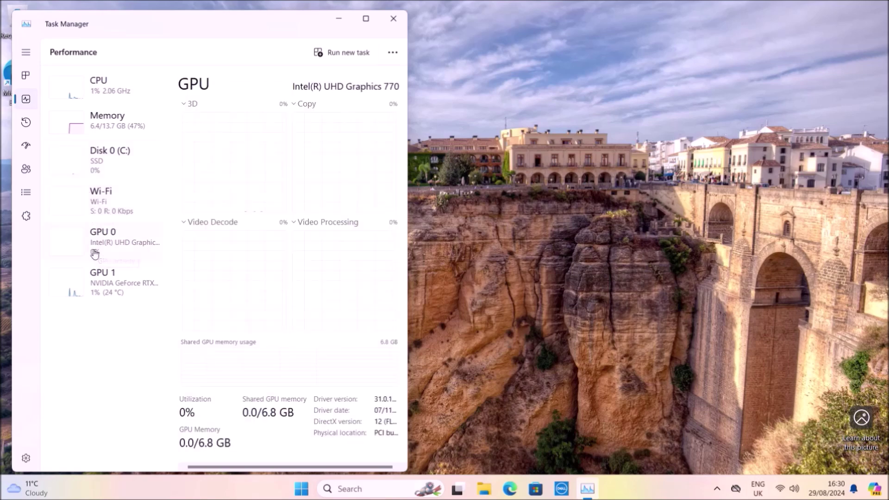
left_click(104, 283)
left_click(393, 18)
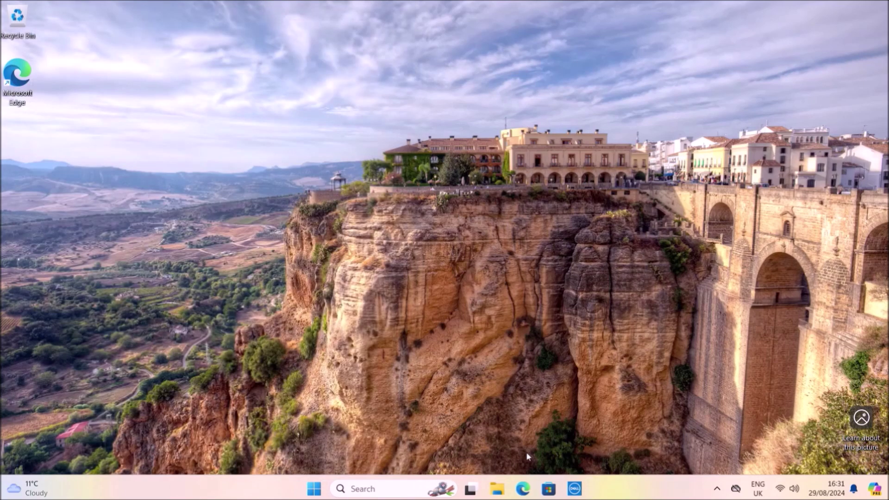
Step: In Edge, search Bing for 'dell drivers and downloads' and open the Dell UK Dell Update result
left_click(522, 488)
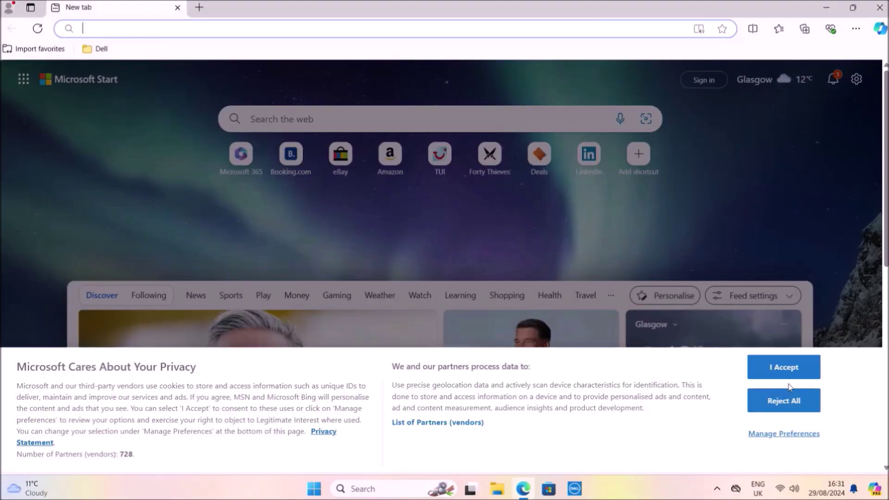
left_click(787, 372)
left_click(235, 28)
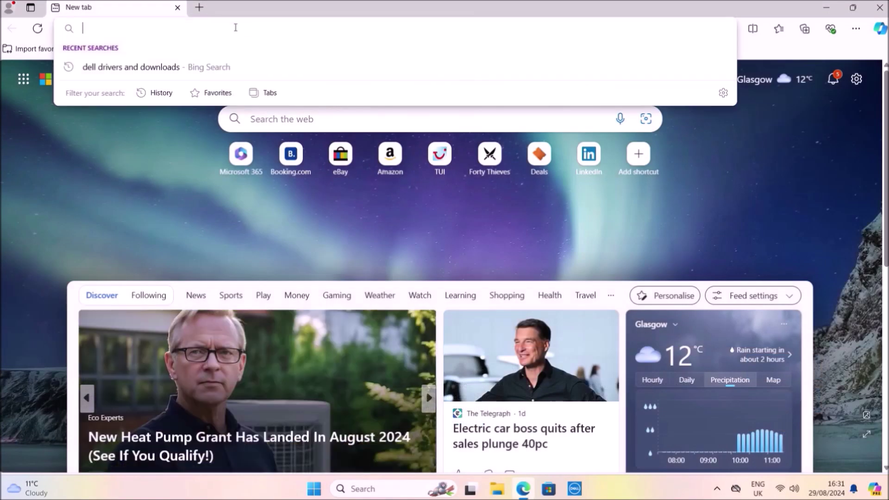
type("dell drivers an")
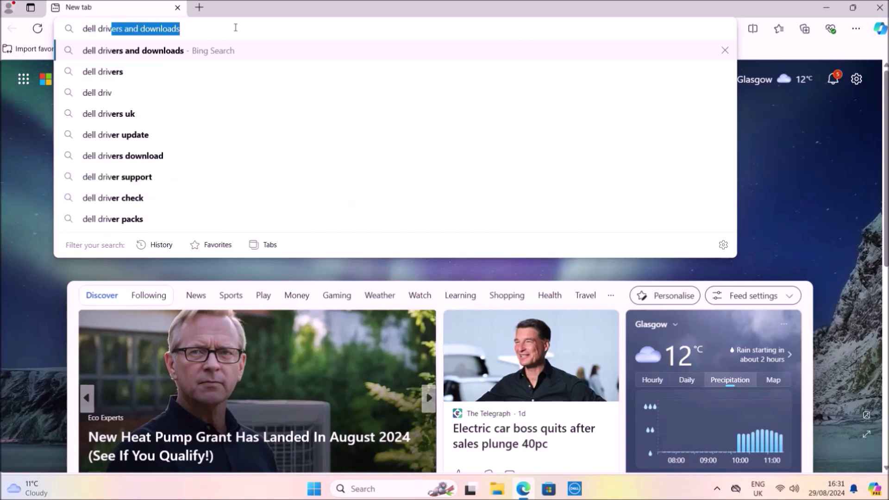
type("d downl")
key("Return")
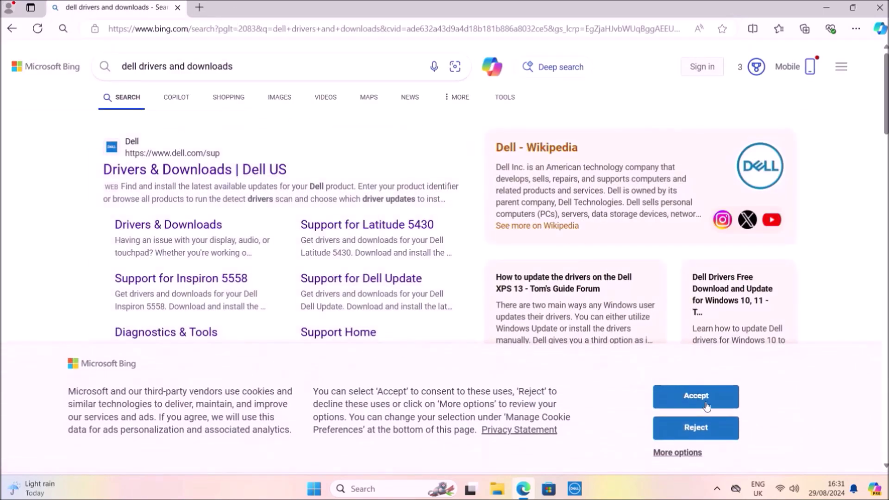
left_click(698, 405)
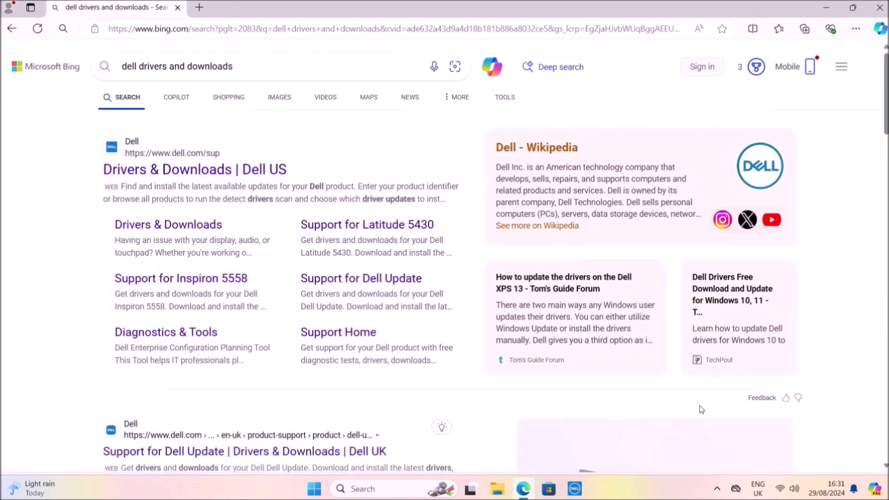
left_click(239, 454)
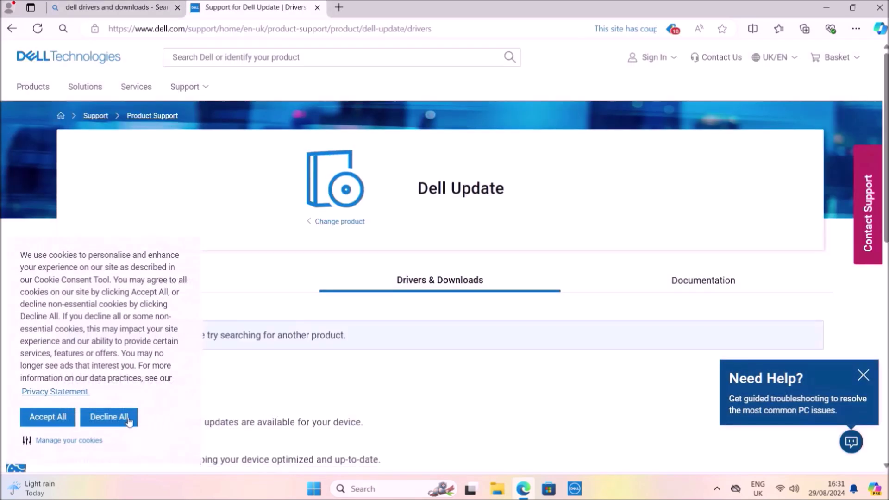
Step: Accept cookies and browse Drivers & Downloads via Computers > Desktops > XPS > Tower to the XPS 8960
left_click(43, 418)
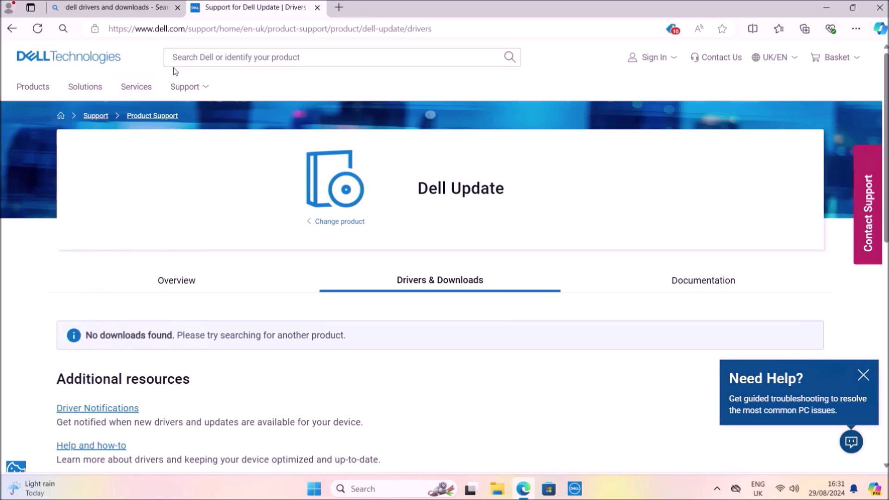
left_click(196, 91)
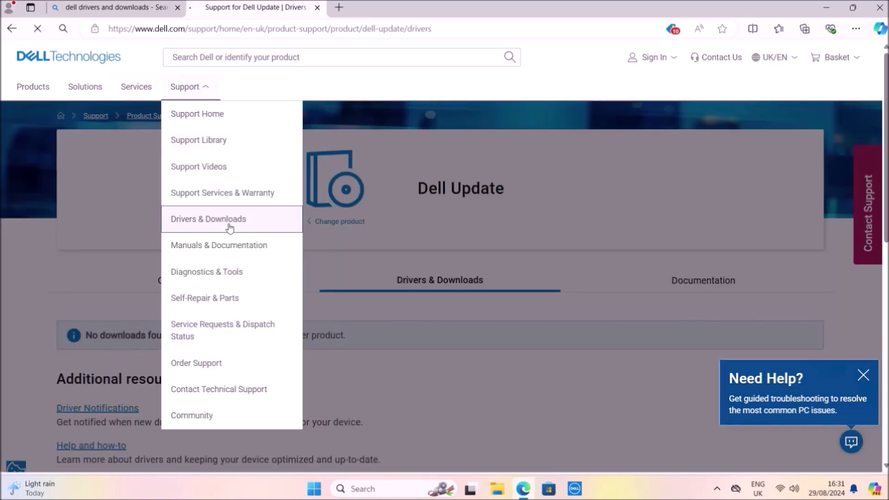
left_click(228, 227)
left_click(182, 340)
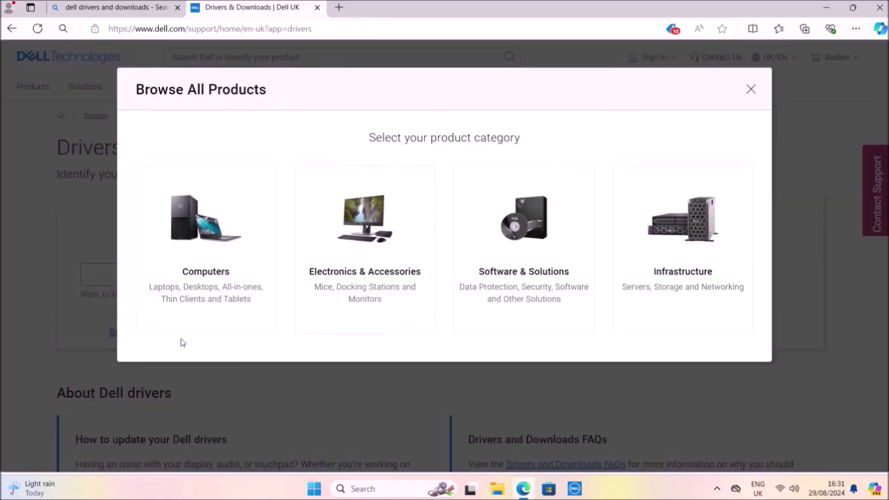
left_click(205, 312)
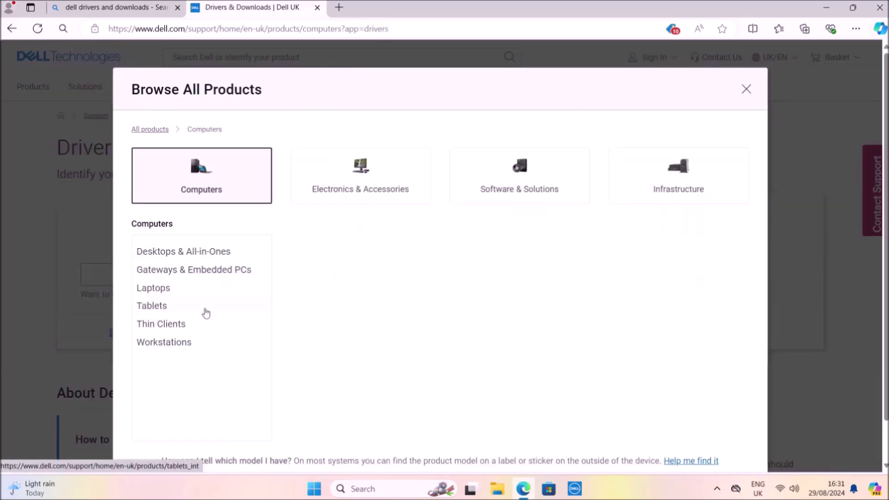
left_click(233, 258)
left_click(320, 365)
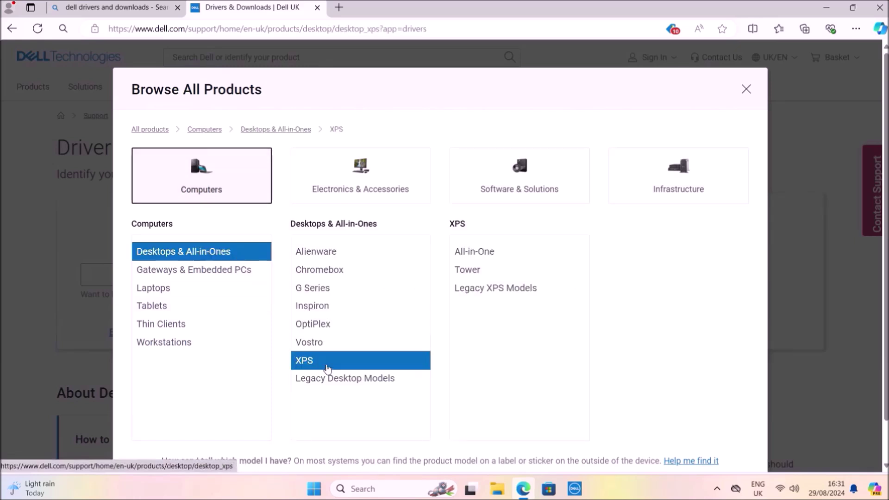
left_click(468, 274)
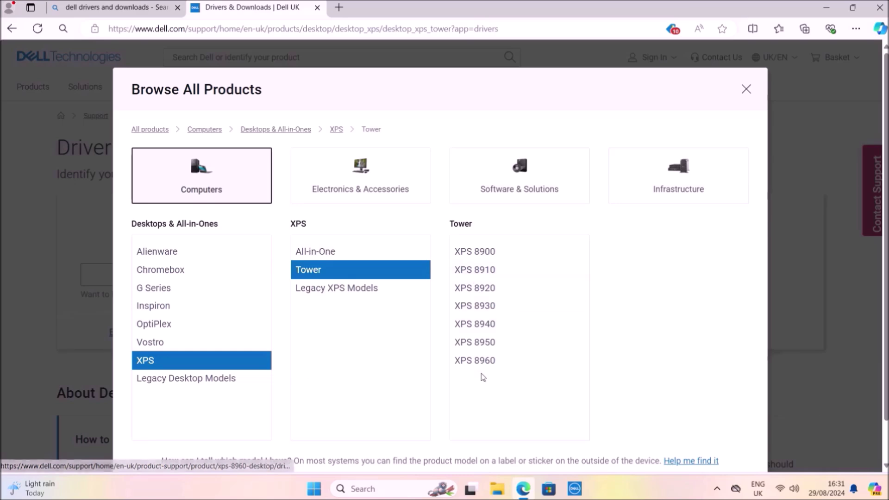
left_click(484, 367)
left_click(664, 370)
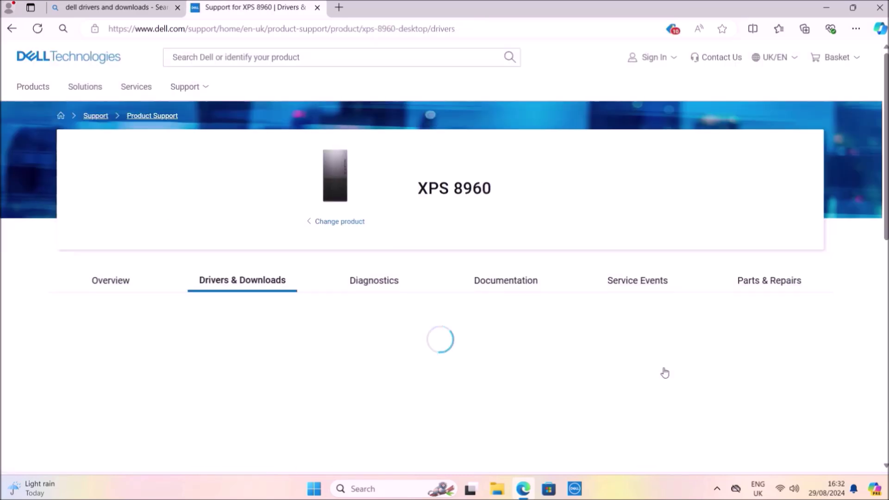
Step: Filter the XPS 8960 downloads to BIOS and expand the System BIOS 2.9.1 entry
scroll(519, 371, "down", 6)
scroll(617, 324, "up", 1)
left_click(799, 212)
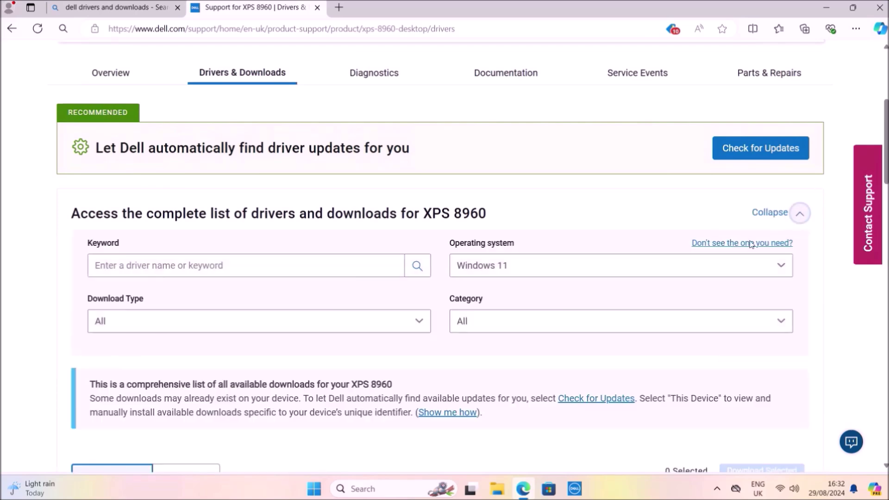
left_click(718, 265)
left_click(711, 286)
scroll(709, 287, "down", 5)
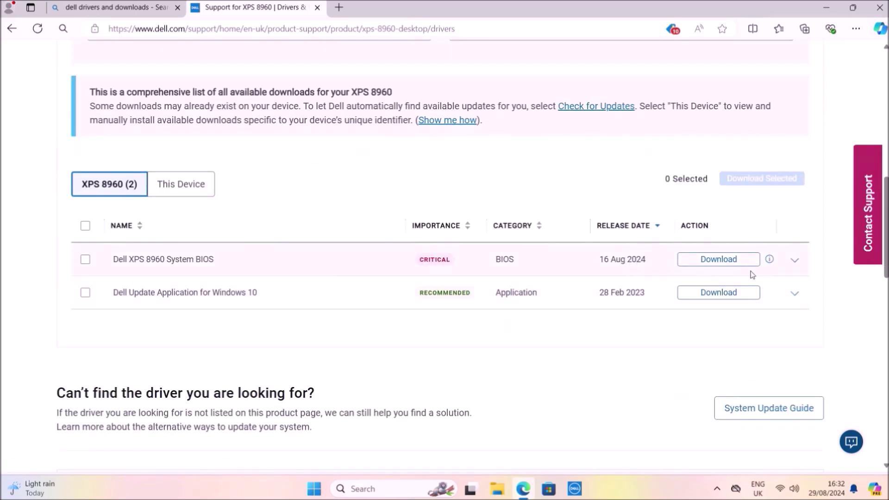
left_click(794, 259)
scroll(309, 337, "down", 2)
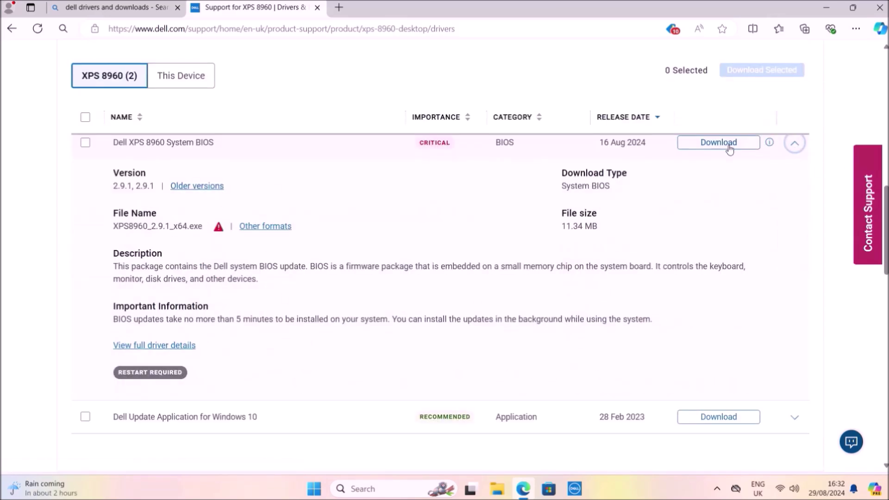
Step: From the older BIOS versions, download XPS8960_2.8.0_x64.exe (version 2.8.0), then minimize Edge
left_click(212, 186)
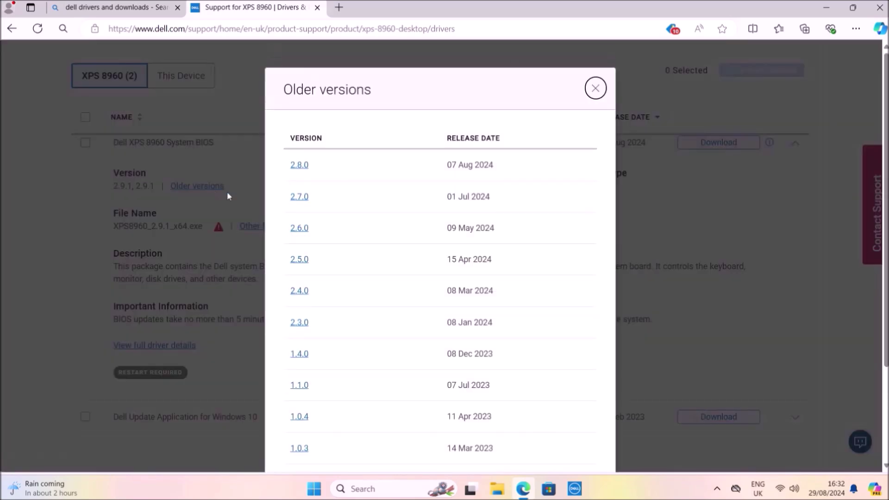
left_click(302, 166)
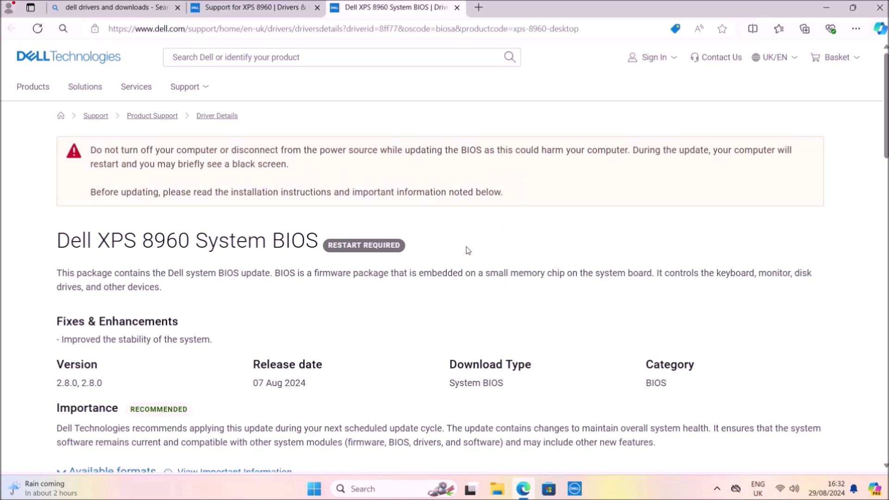
scroll(468, 250, "down", 5)
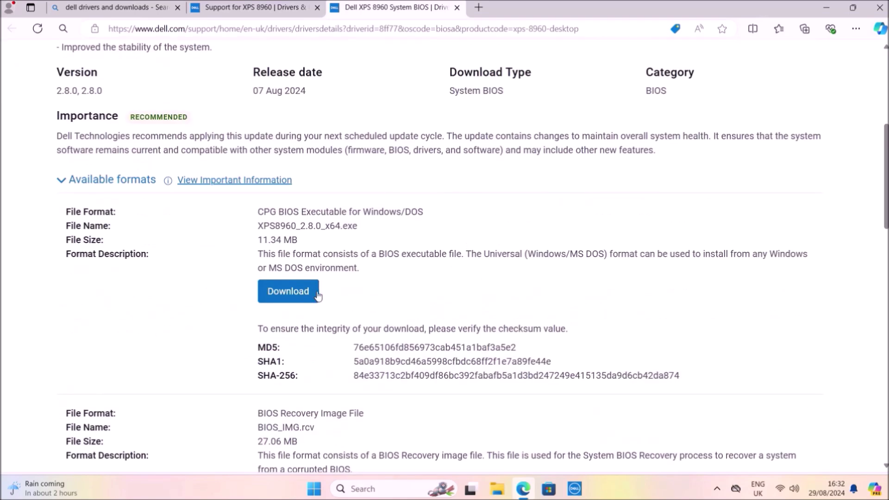
left_click(312, 297)
scroll(365, 303, "down", 3)
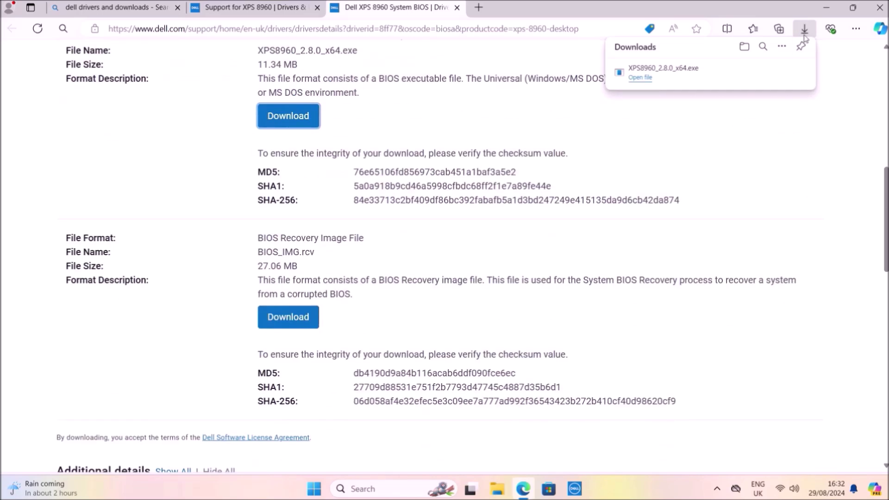
left_click(821, 10)
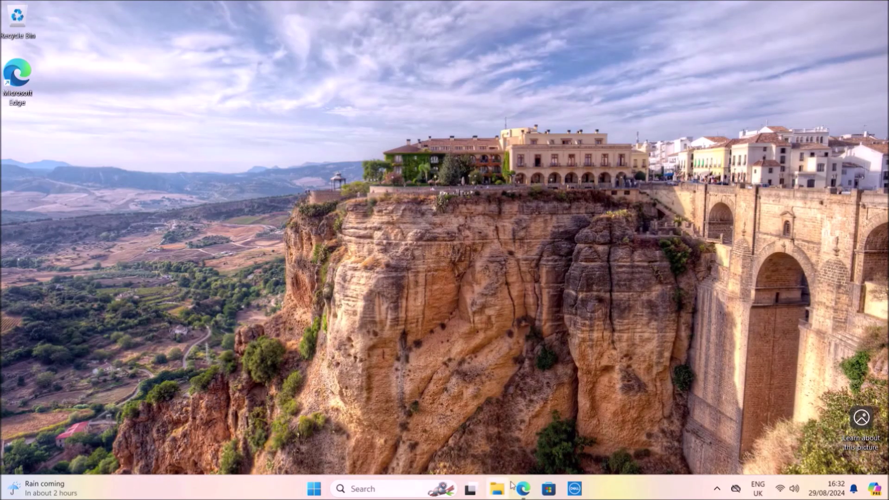
Step: Bring Edge back, search 'rufus' in a new tab, and open the official rufus.ie site
left_click(523, 489)
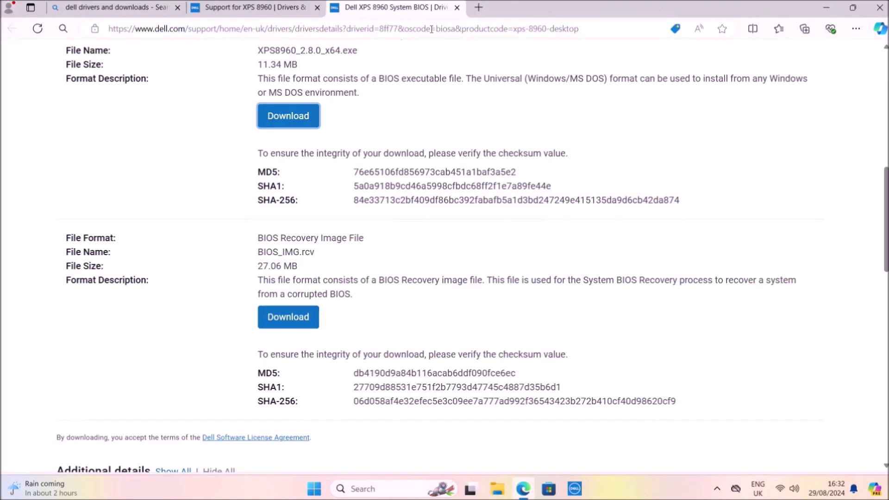
left_click(481, 7)
type("rufu")
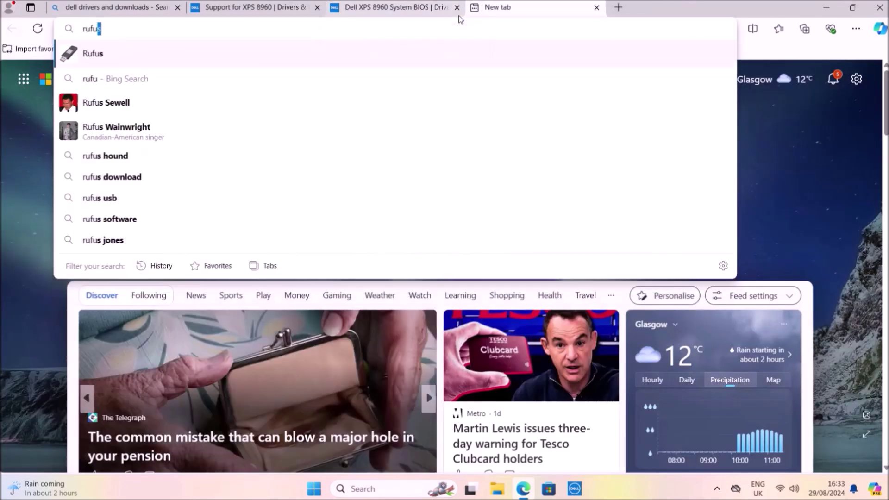
key("Return")
scroll(275, 233, "down", 3)
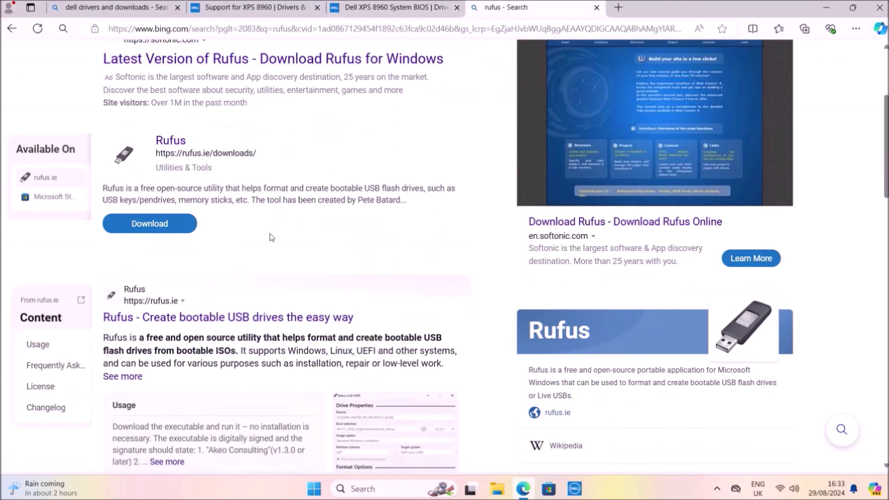
scroll(275, 233, "down", 3)
left_click(297, 140)
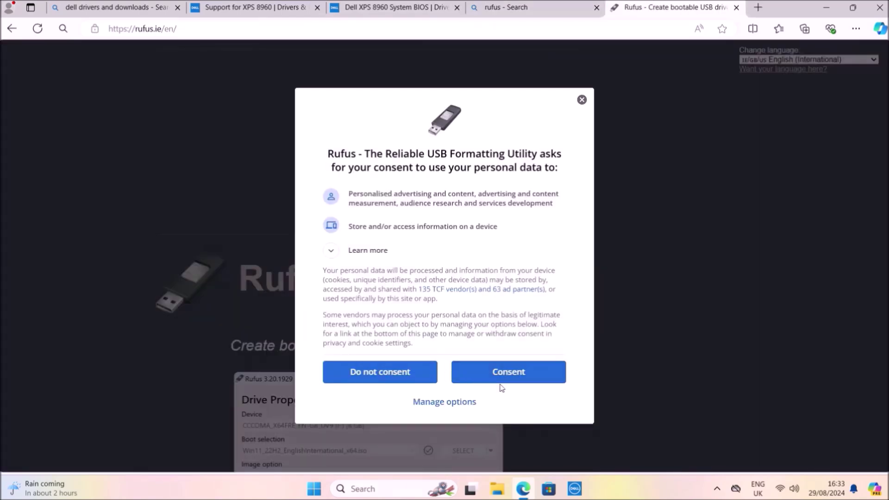
Step: Accept the site's consent request, download rufus-4.5.exe, dismiss the ad, and minimize Edge
left_click(498, 374)
scroll(499, 374, "down", 10)
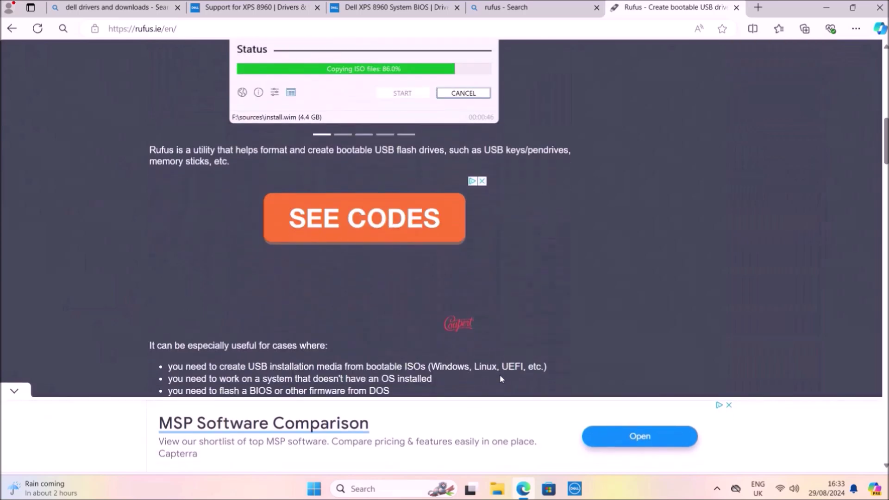
scroll(500, 378, "down", 7)
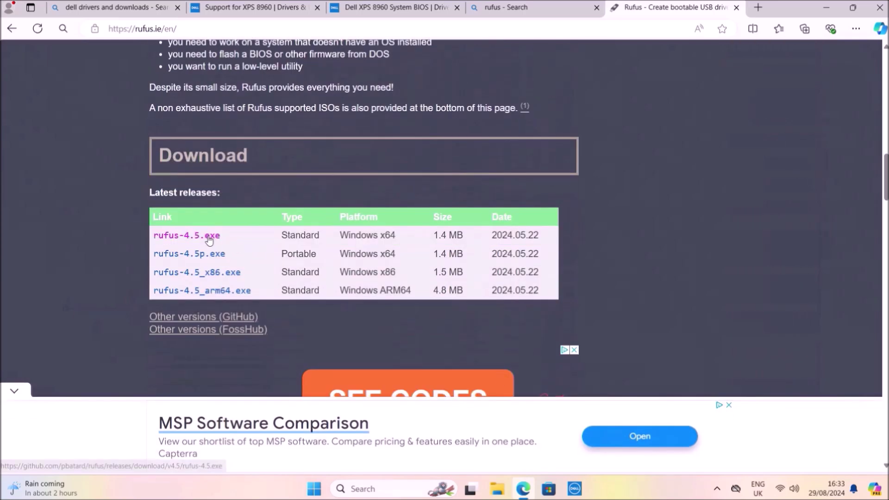
left_click(209, 237)
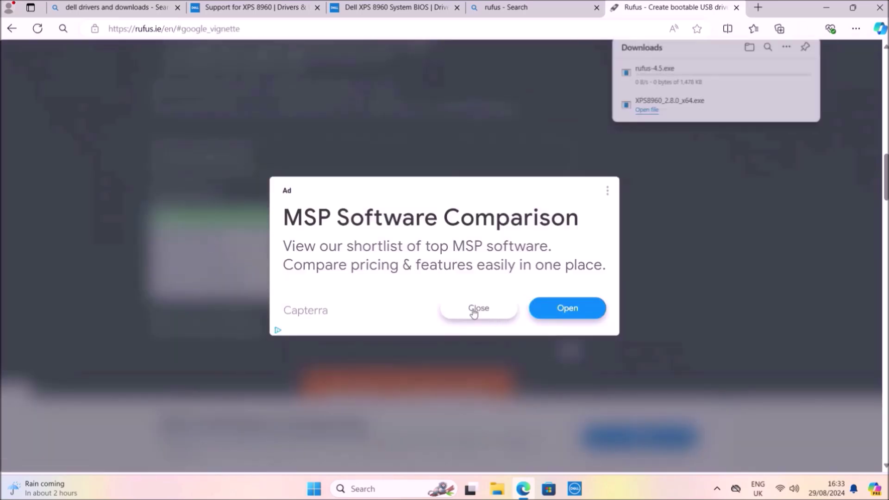
left_click(478, 308)
left_click(822, 7)
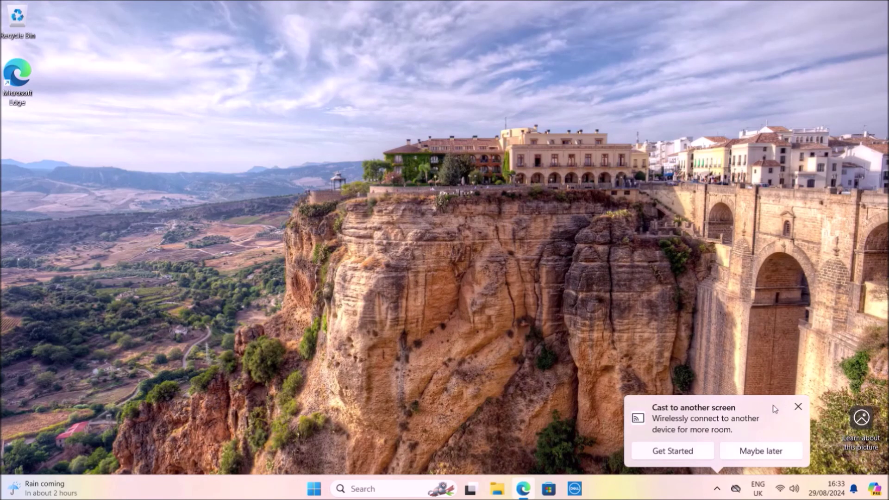
Step: Open the Downloads folder in File Explorer and launch rufus-4.5, dismissing the cast and AutoPlay notifications
left_click(797, 407)
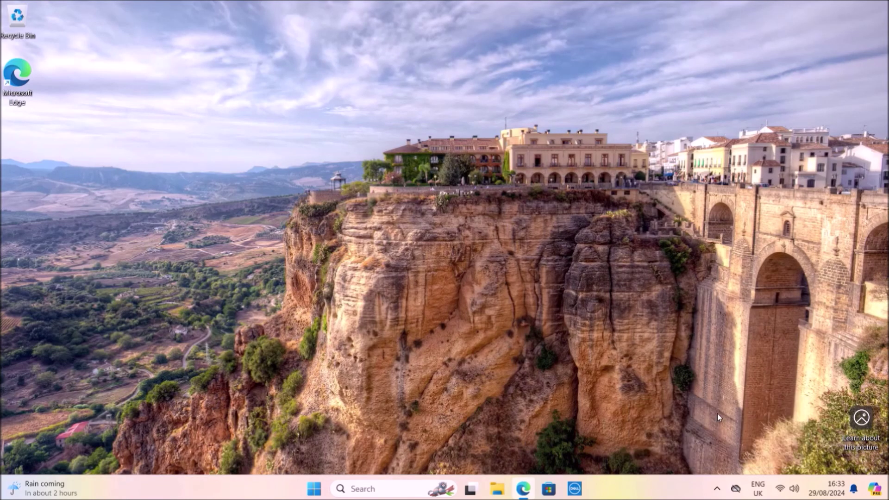
left_click(496, 490)
left_click(171, 255)
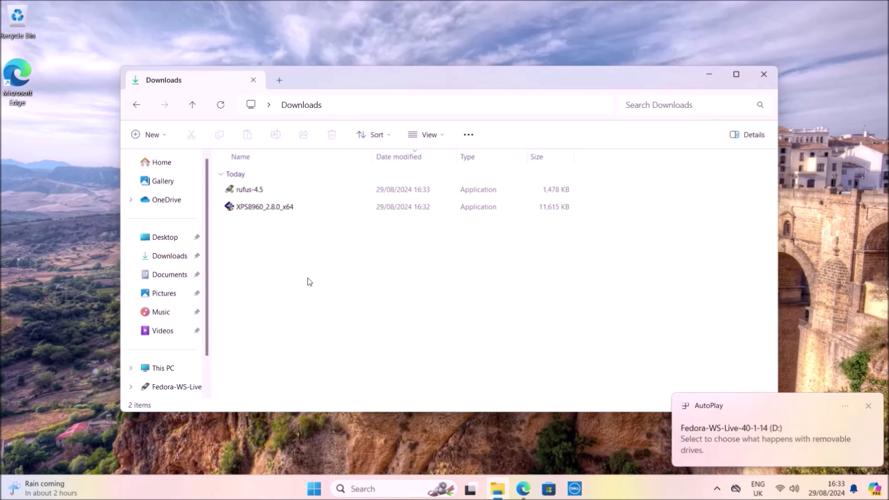
left_click(868, 406)
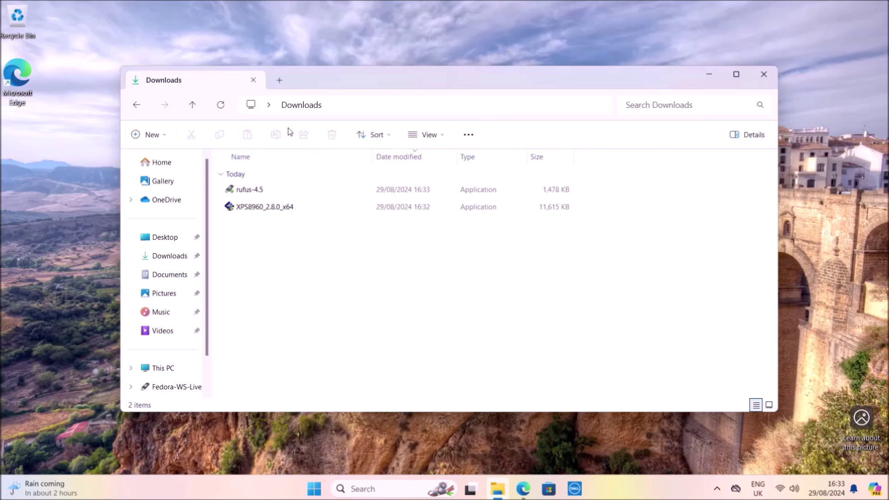
double_click(285, 188)
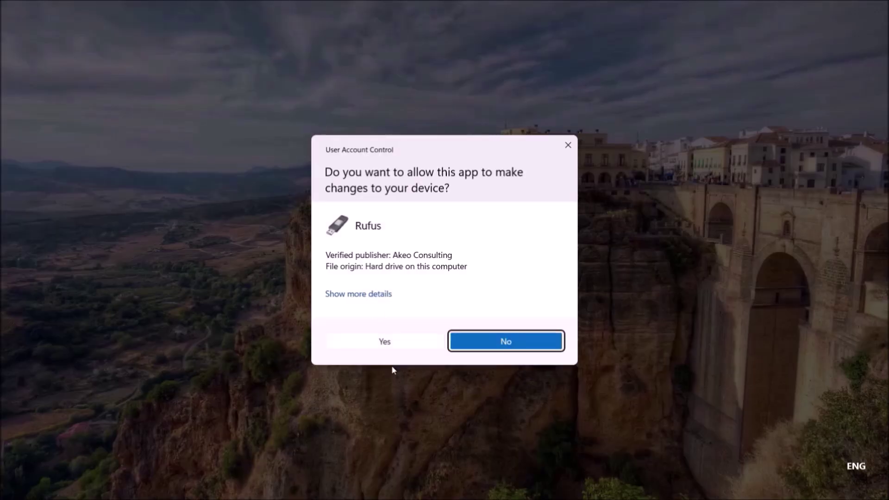
Step: Allow Rufus, target the 32 GB USB drive, and set Non bootable, GPT and volume label USB
left_click(395, 344)
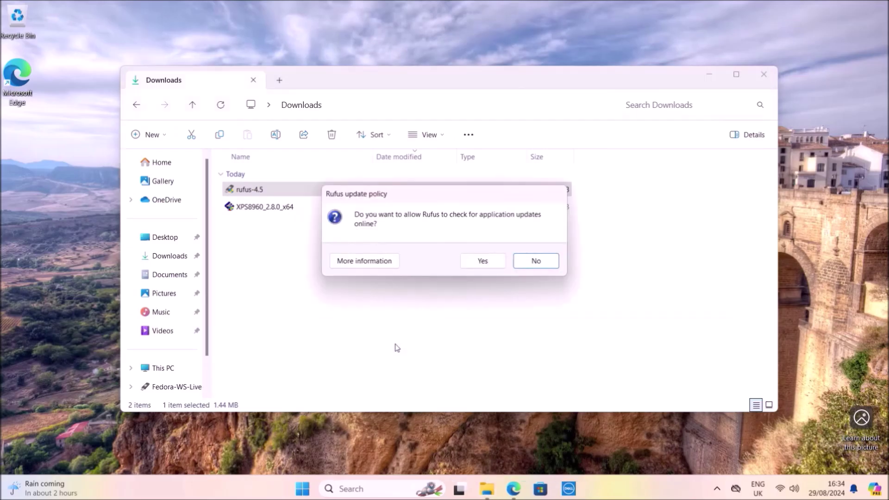
left_click(499, 260)
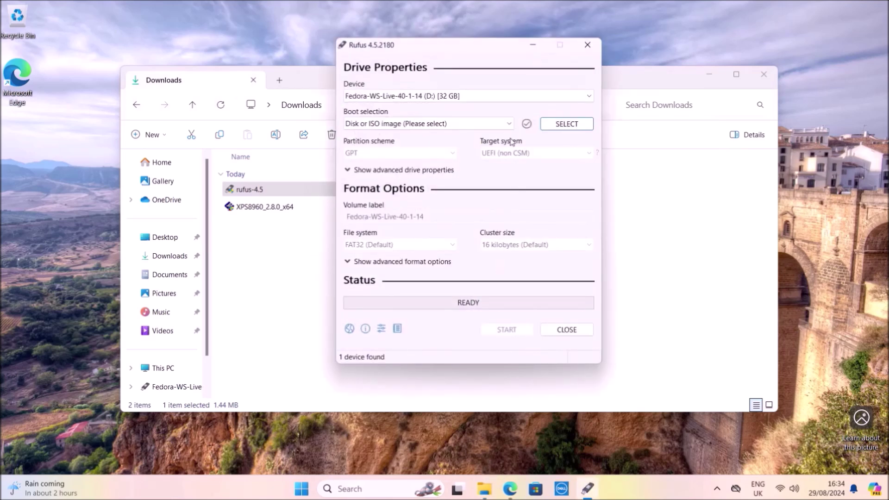
left_click(486, 96)
left_click(486, 105)
left_click(484, 123)
left_click(481, 123)
left_click(476, 133)
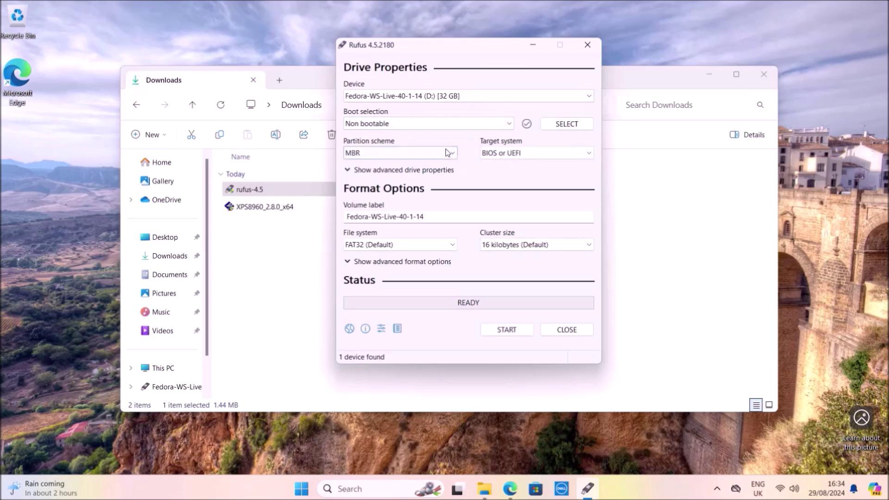
left_click(442, 153)
left_click(435, 174)
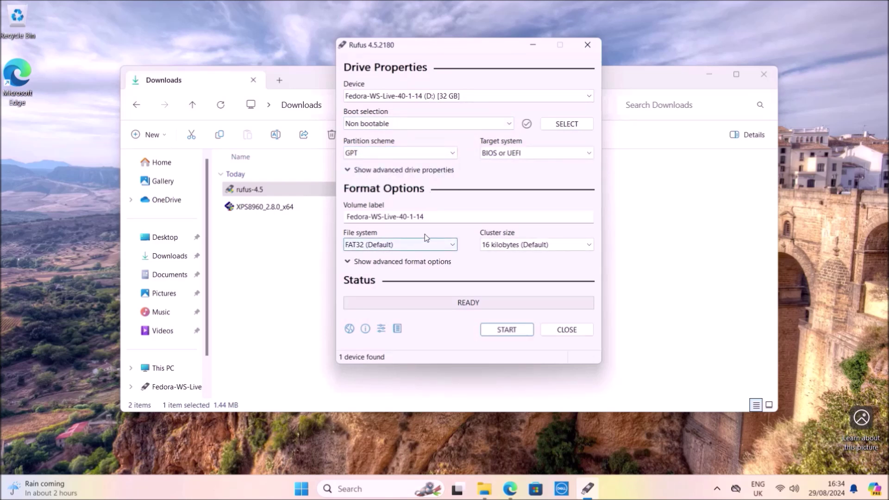
left_click_drag(432, 220, 270, 215)
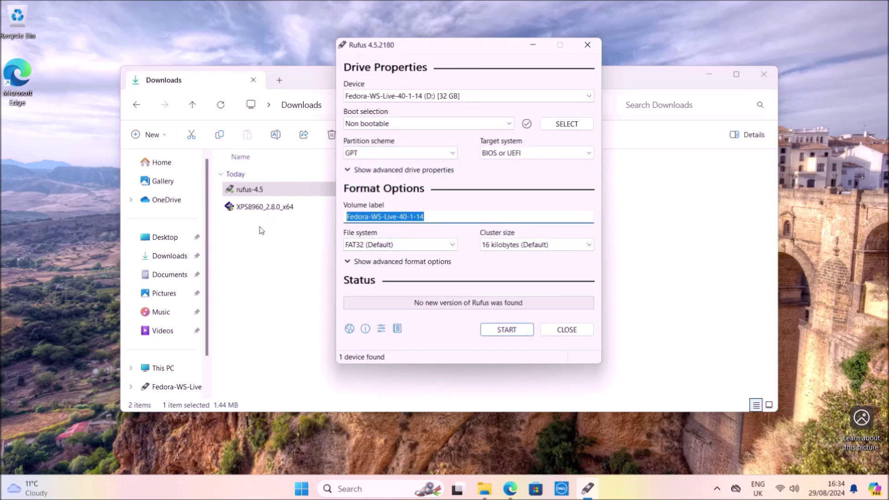
type("USB")
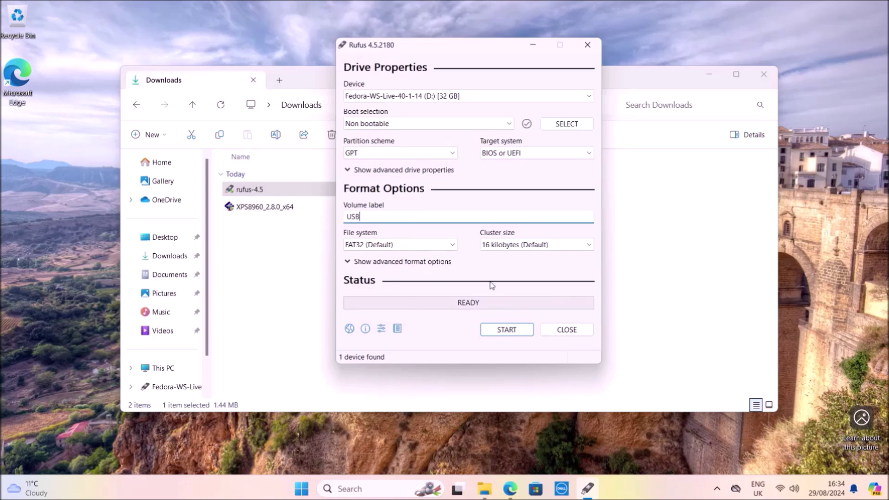
Step: Format the drive, confirming the data wipe, and close Rufus
left_click(511, 336)
left_click(488, 287)
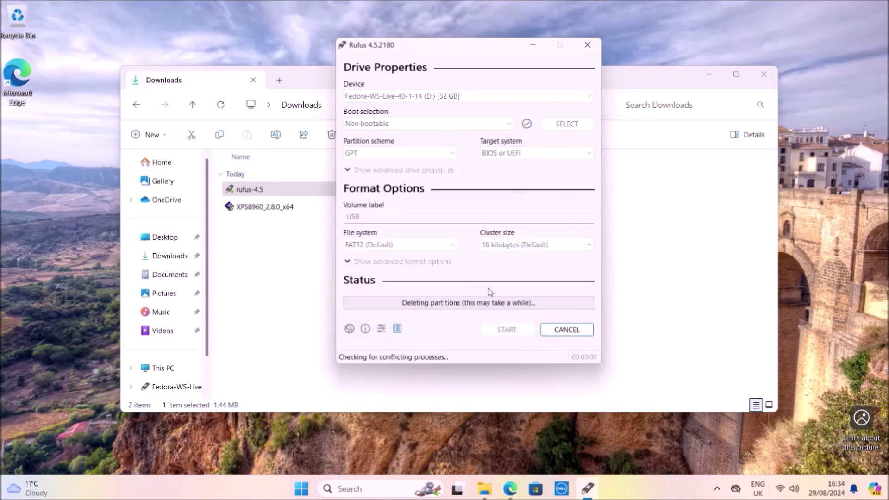
left_click(567, 329)
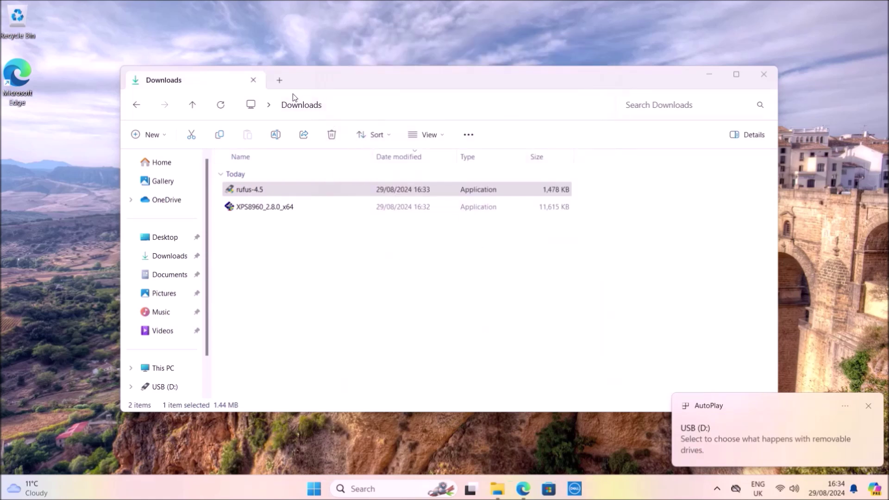
Step: Copy XPS8960_2.8.0_x64 from Downloads onto the USB (D:) drive opened in a second tab
left_click(279, 80)
scroll(177, 389, "down", 1)
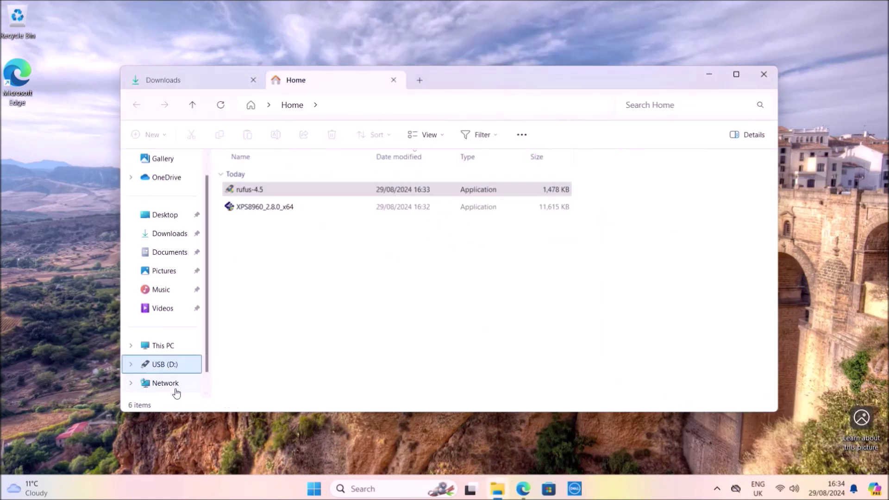
left_click(222, 81)
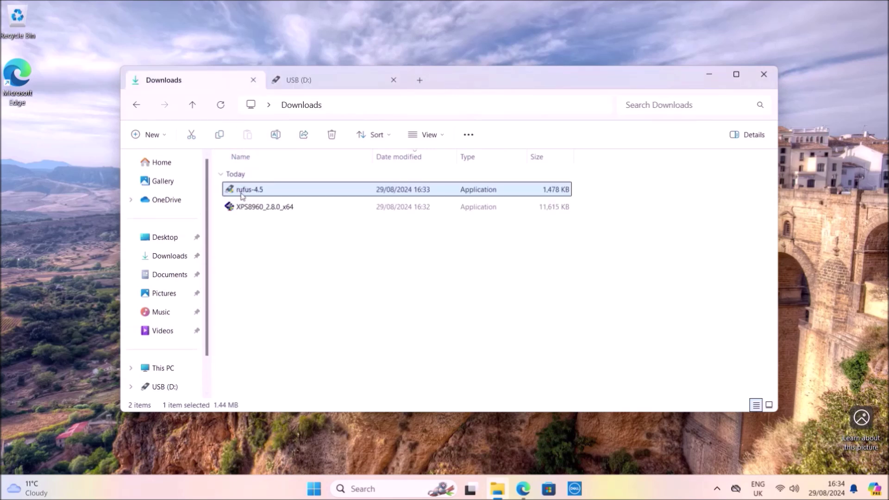
left_click(245, 207)
left_click_drag(295, 125, 298, 259)
left_click(218, 245)
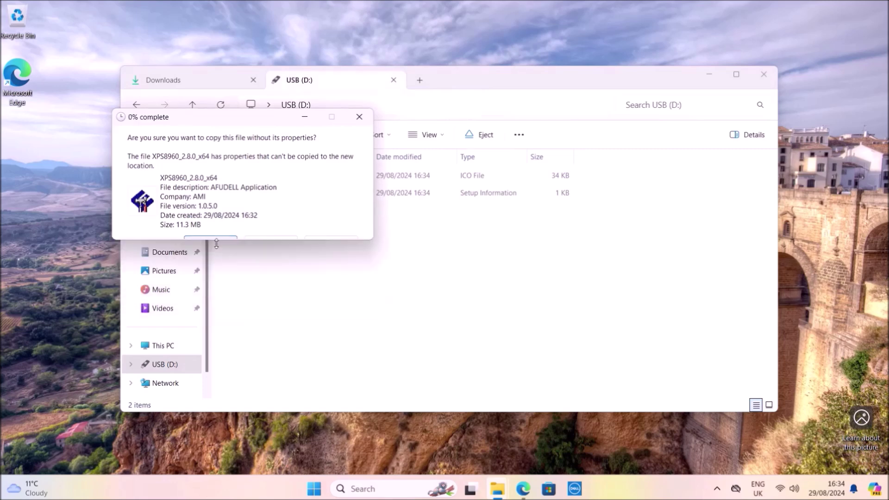
left_click(244, 275)
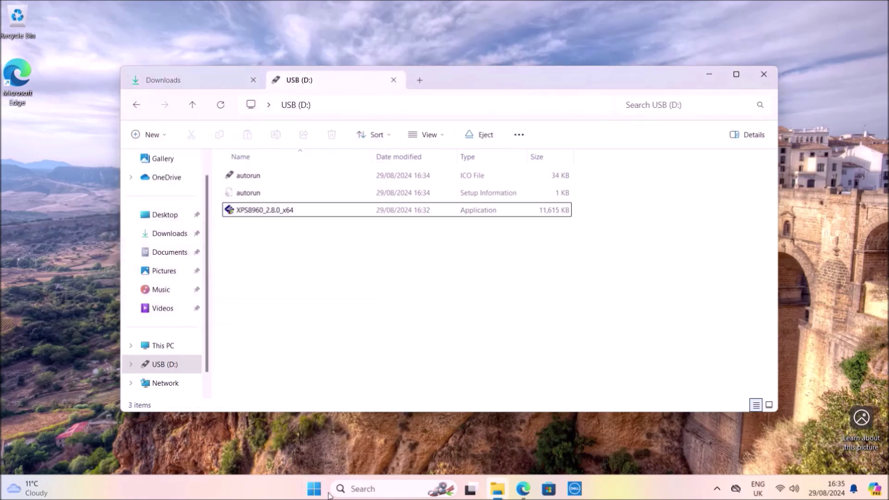
Step: Restart the computer from the Start power menu, then bring up Ubuntu's application grid
right_click(319, 491)
mouse_move(341, 439)
left_click(392, 435)
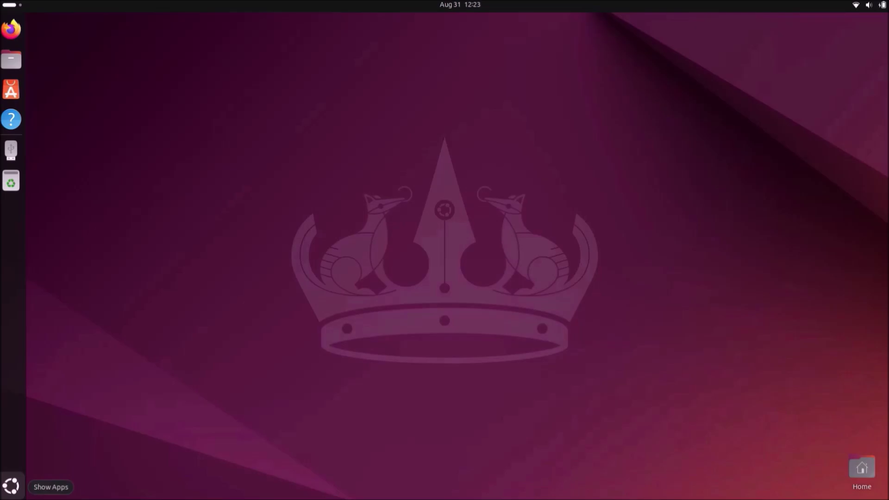
left_click(11, 485)
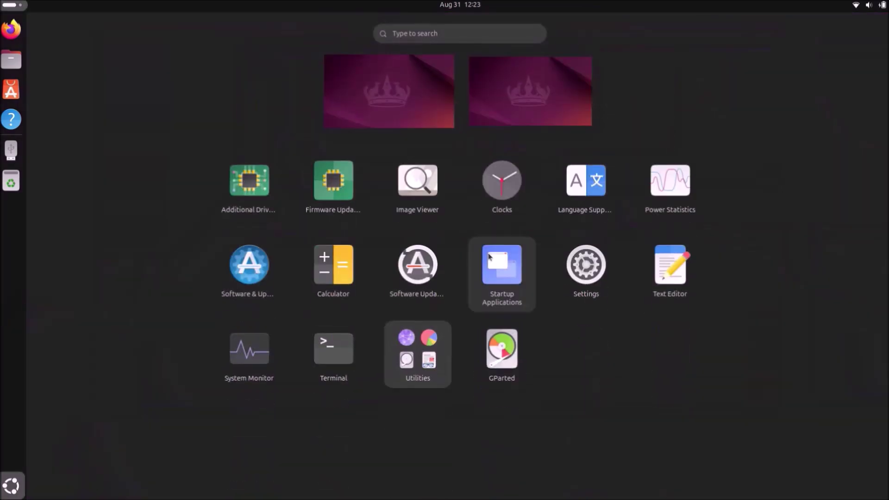
Step: Read the Dell Inc. Latitude 9420 hardware model on Settings' About page, then close Settings
left_click(582, 257)
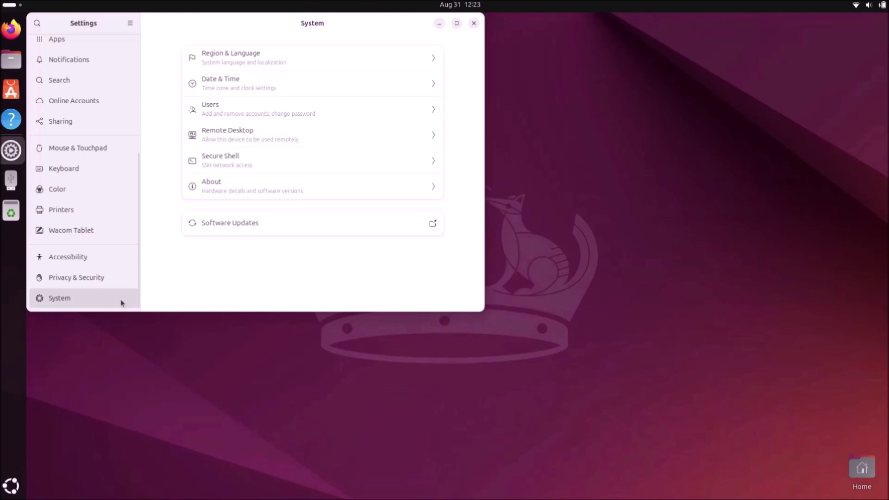
left_click(402, 187)
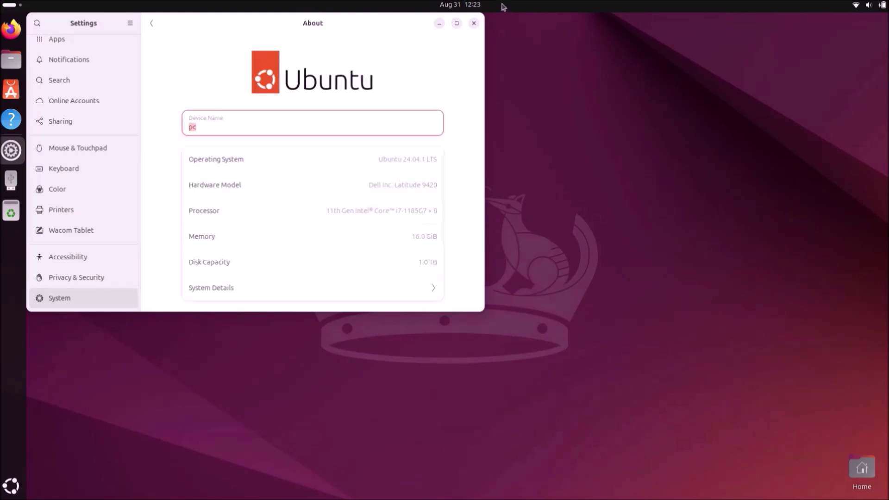
left_click(473, 23)
left_click(7, 39)
Step: Search 'dell drivers and downloads' and open Dell's Latitude 9420 support page
type("del")
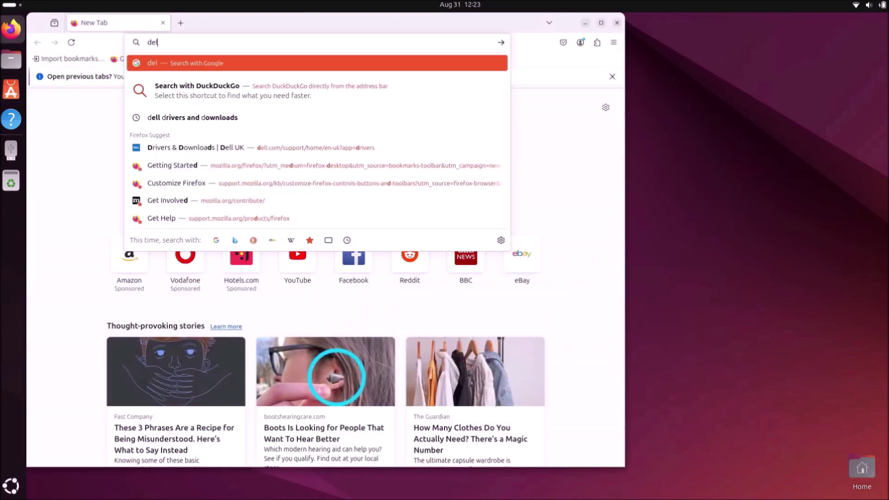
type("l drivers and downloads")
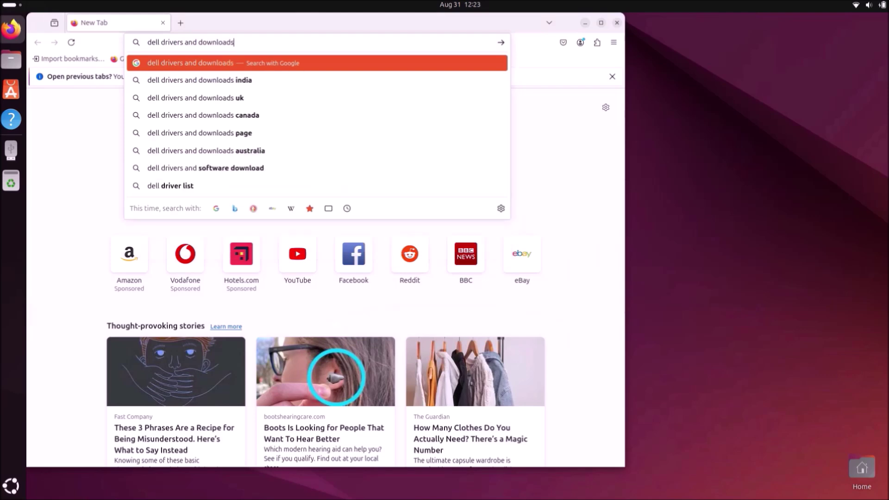
key("Return")
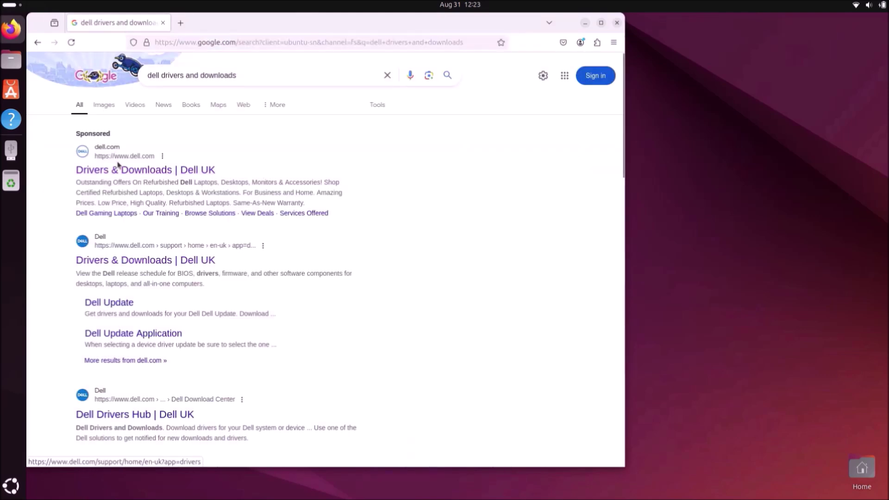
left_click(119, 170)
left_click(134, 236)
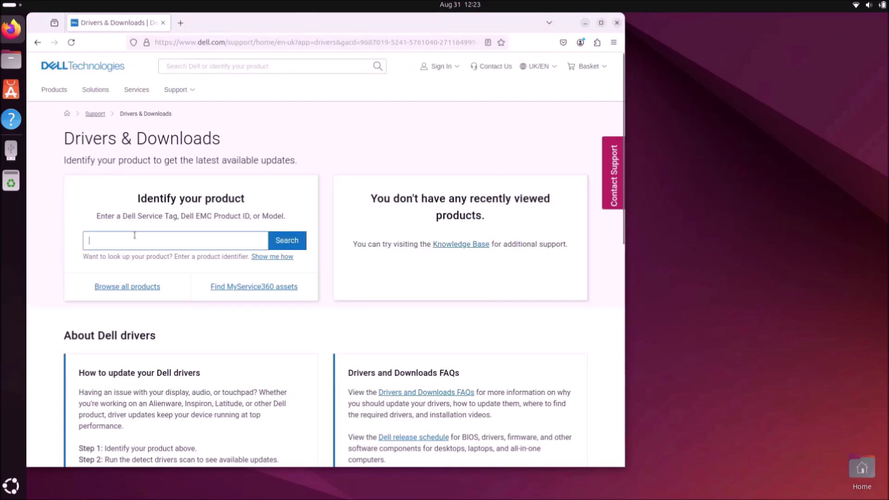
type("latitude 9420")
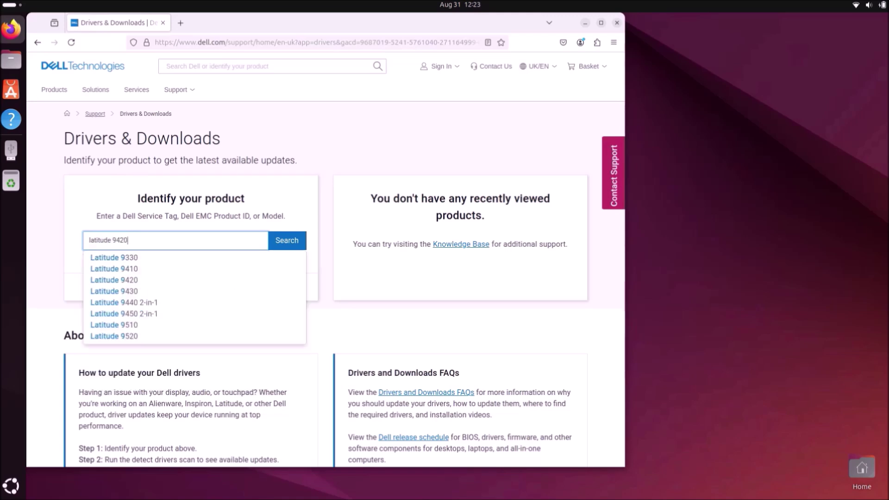
left_click(130, 262)
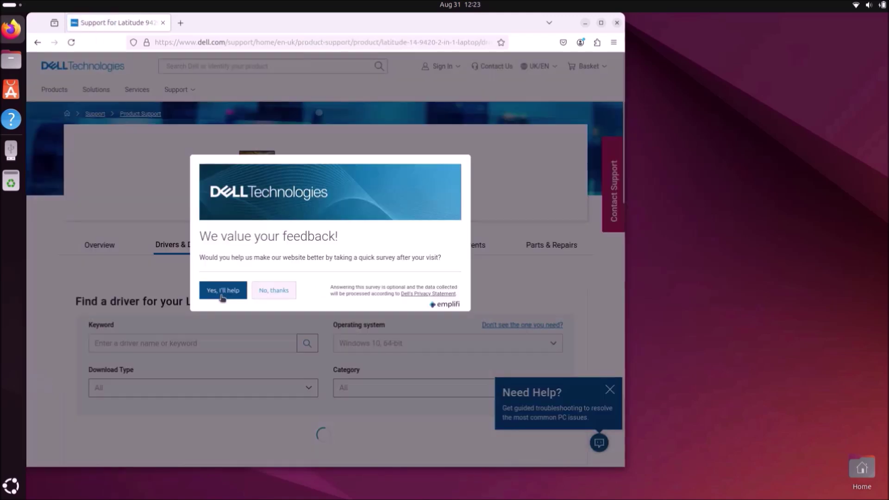
left_click(259, 292)
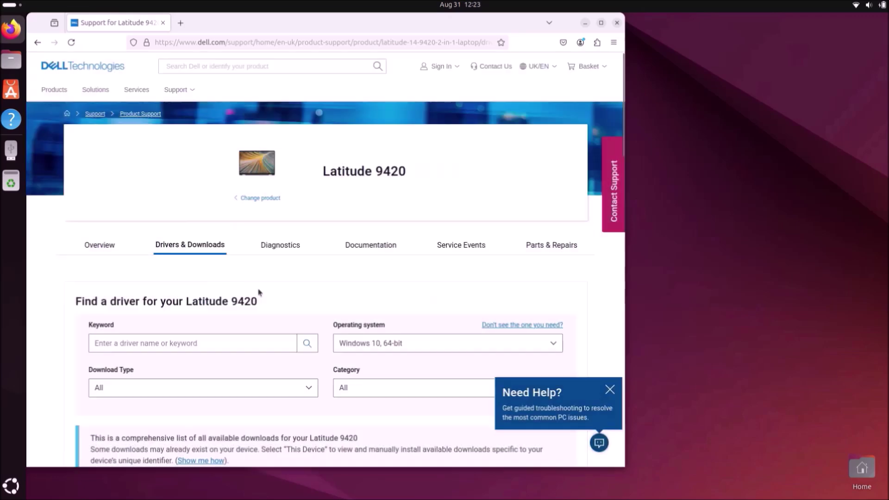
Step: Filter the downloads to BIOS and download the System BIOS as Latitude_9420_1.32.0.exe
scroll(337, 323, "down", 3)
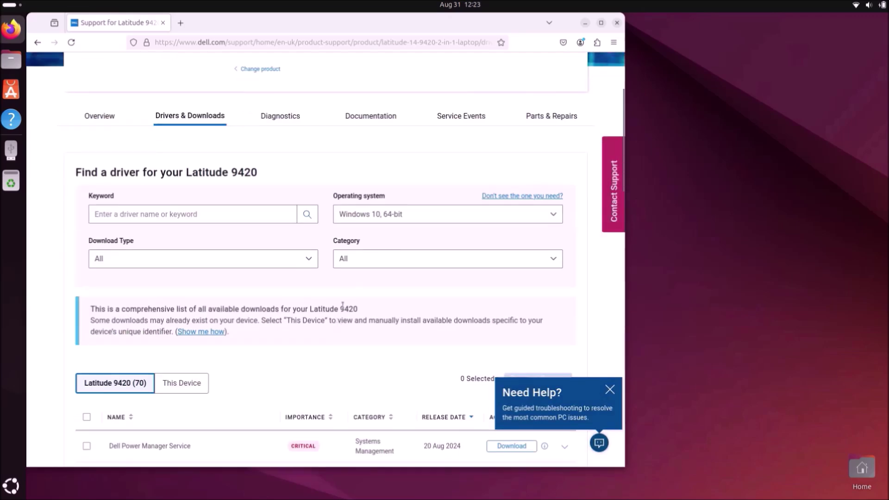
left_click(401, 225)
left_click(405, 230)
scroll(406, 234, "down", 5)
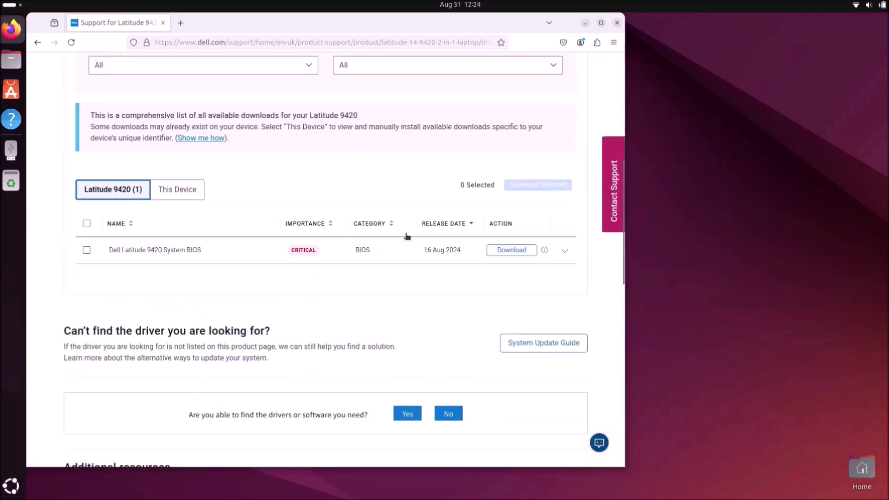
left_click(564, 250)
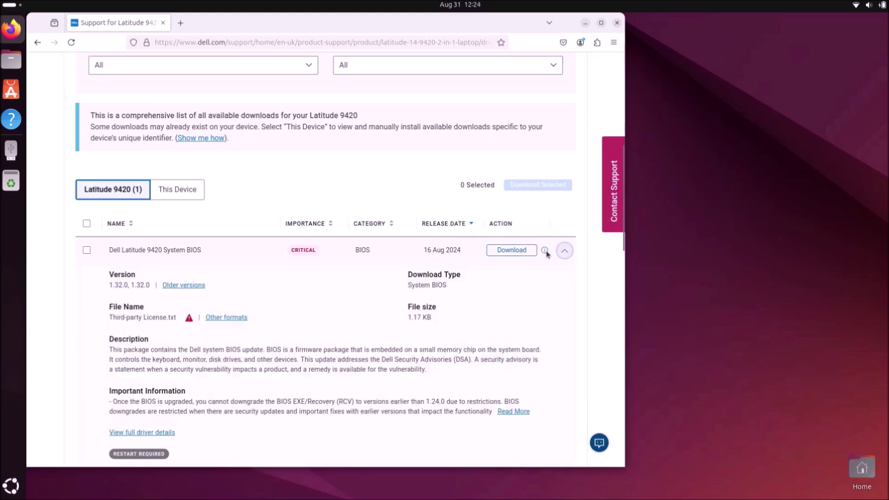
left_click(517, 253)
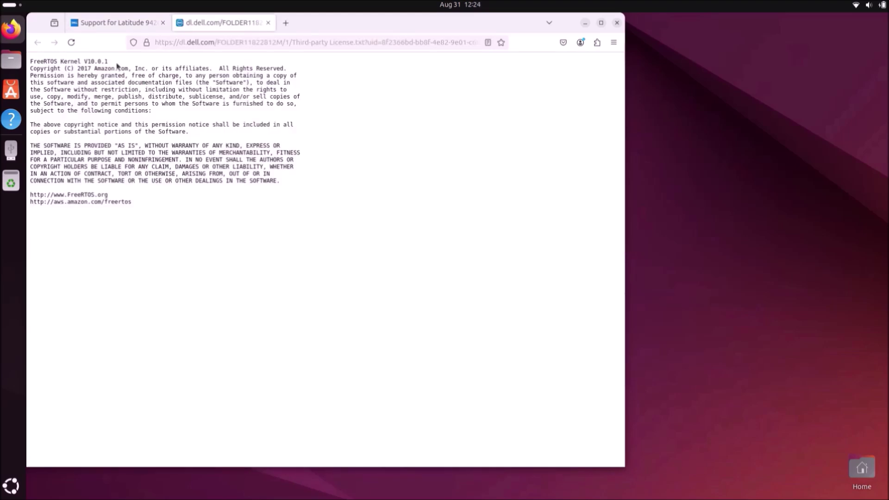
left_click(122, 22)
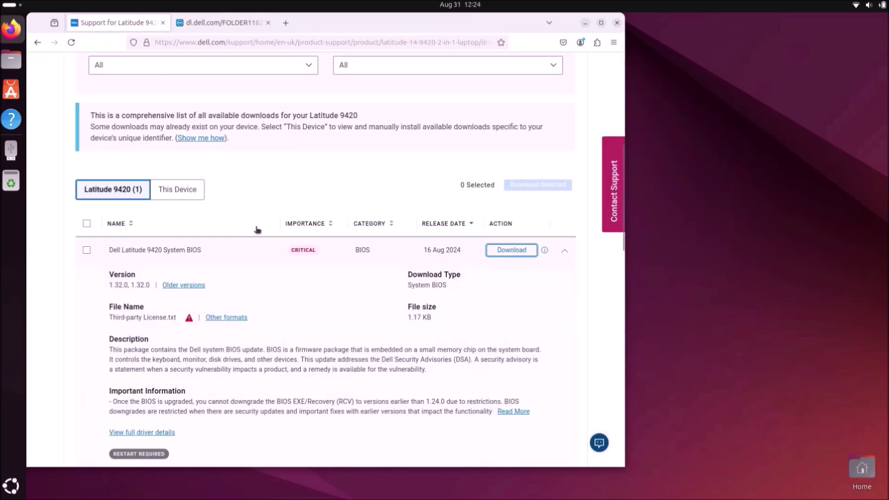
left_click(227, 317)
left_click(405, 276)
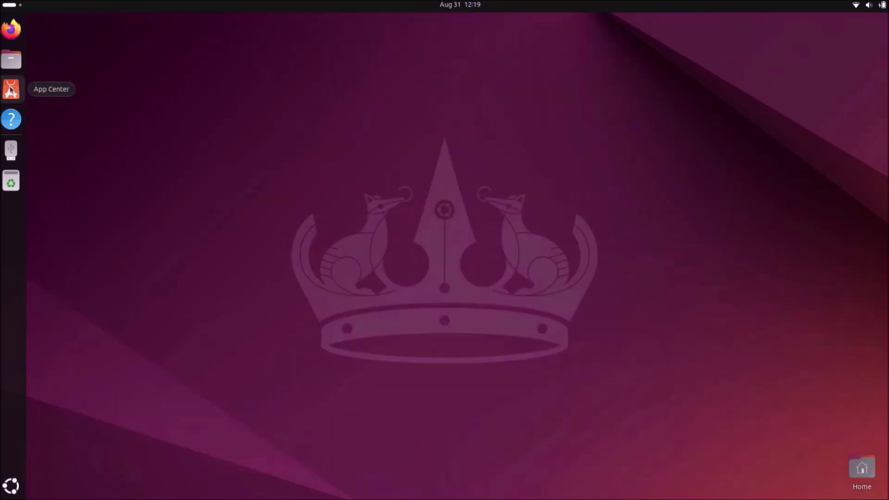
Step: Search 'gparted' in App Center and install GParted Partition Editor, authorizing with the password
left_click(6, 90)
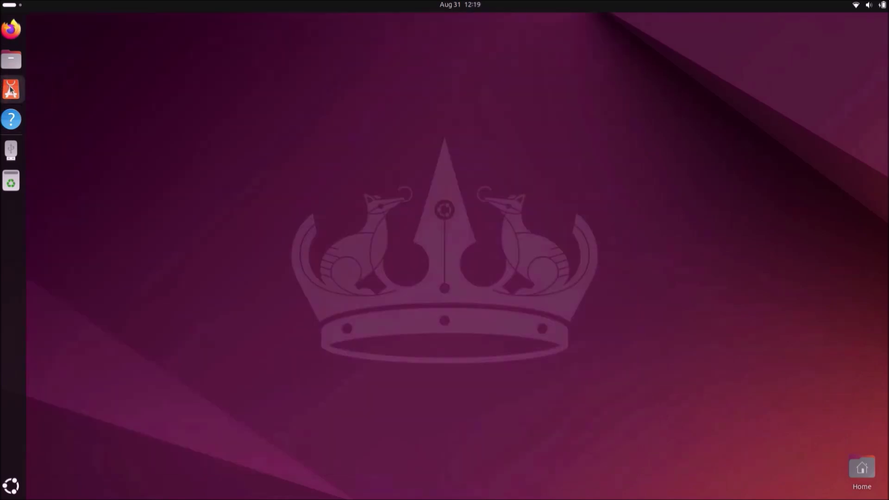
left_click(375, 29)
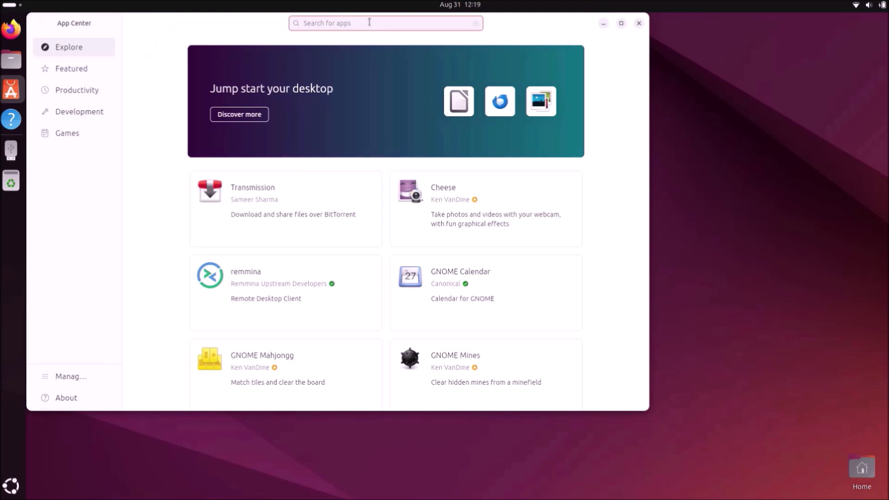
type("gparted")
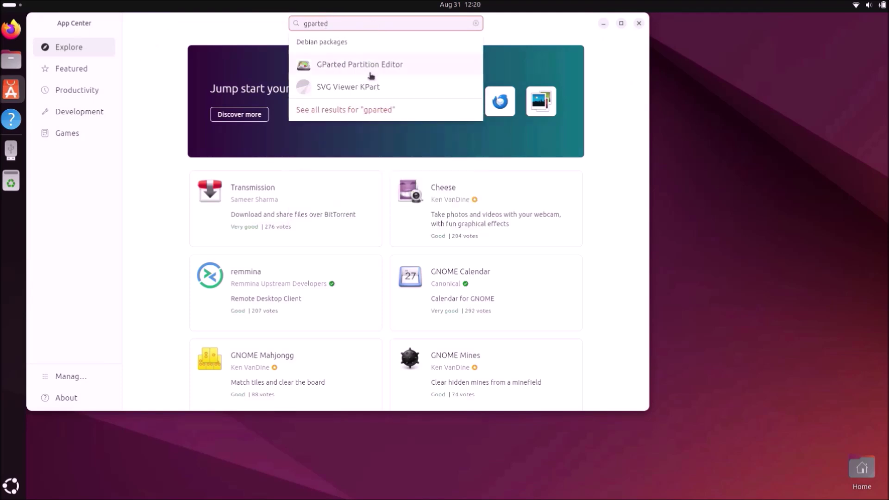
left_click(369, 70)
left_click(223, 124)
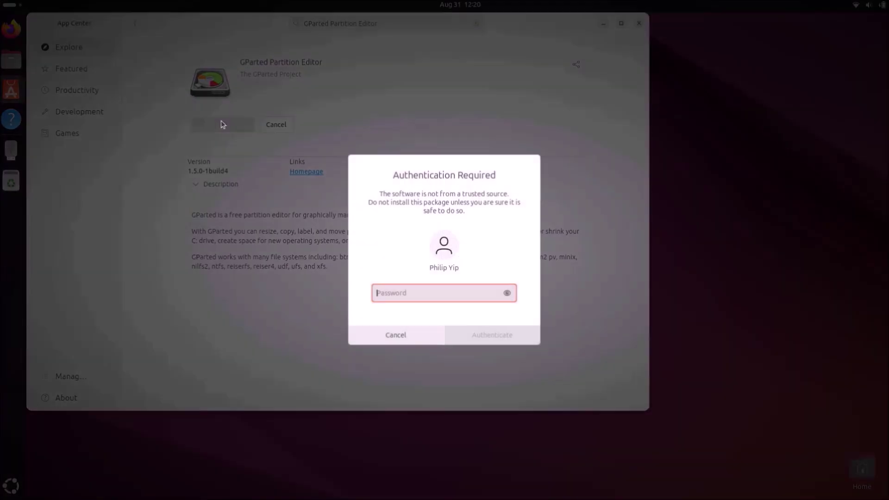
type("****")
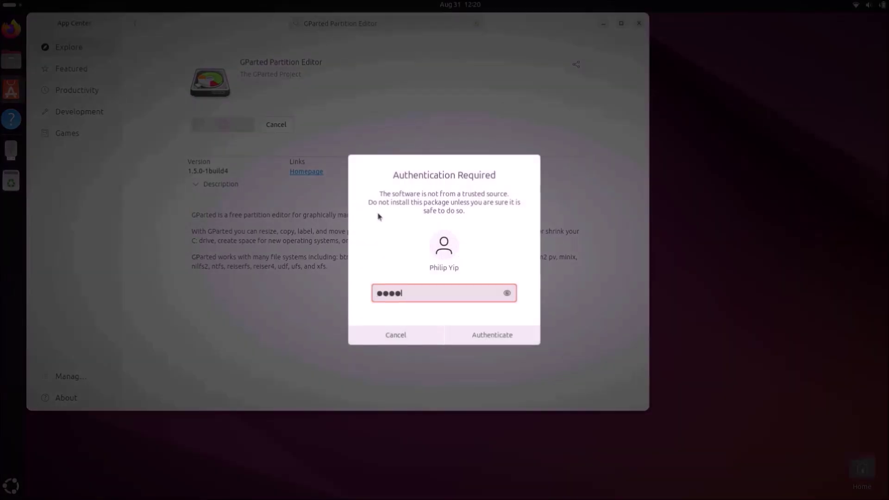
key("Return")
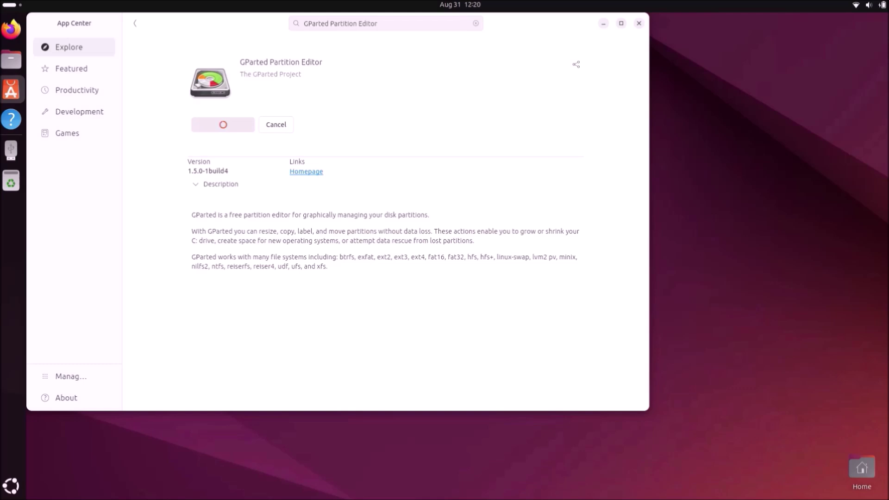
Step: Launch GParted from the installed applications and authenticate to run it as root
left_click(637, 23)
left_click(10, 485)
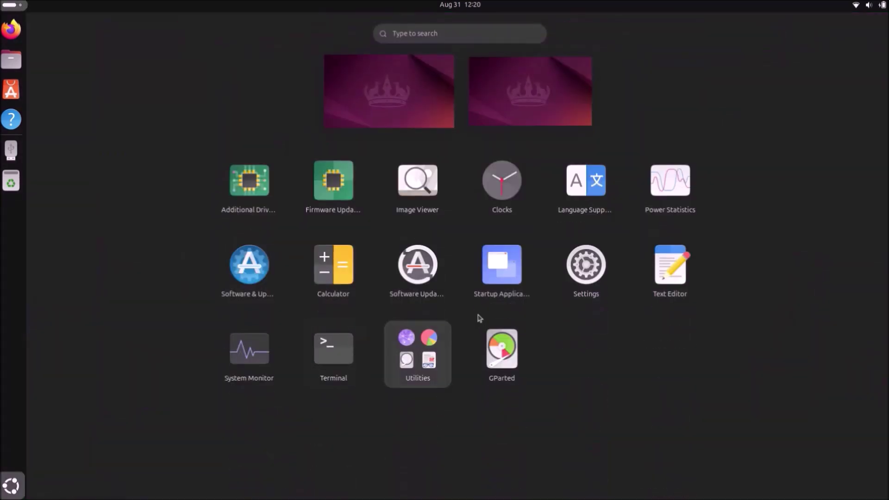
left_click(484, 337)
type("••")
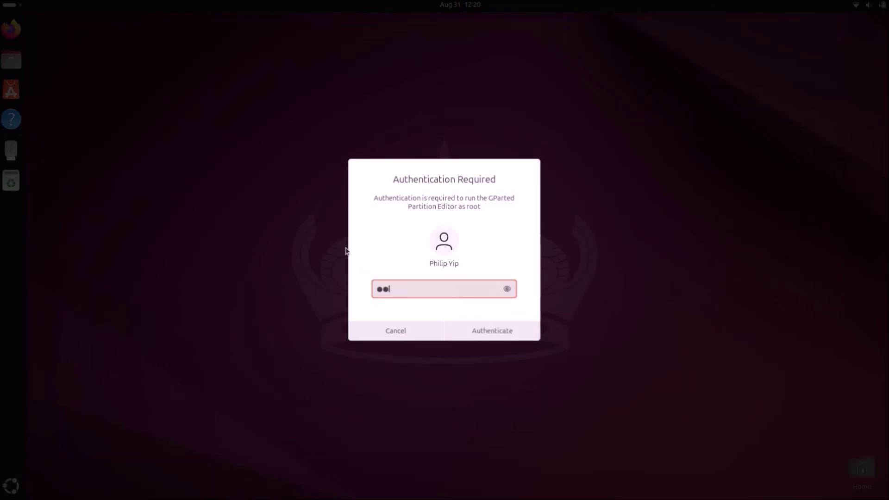
left_click(532, 333)
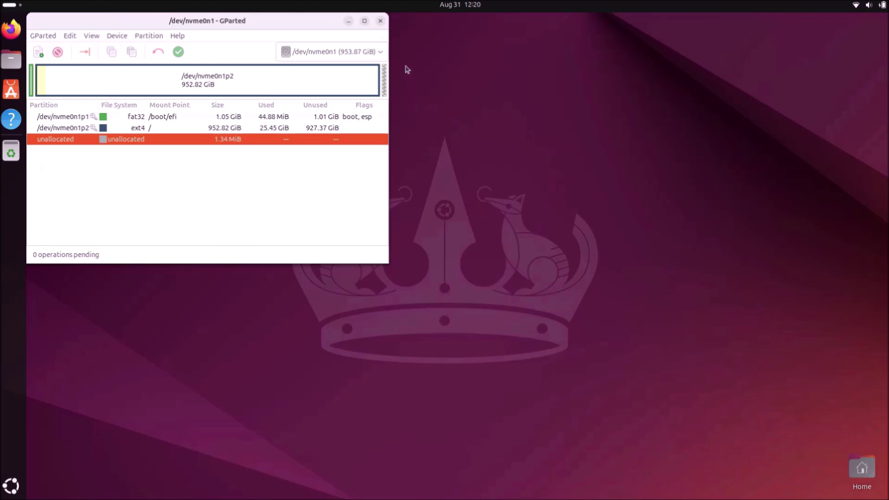
Step: Switch GParted to the /dev/sda USB drive and unmount its sda1 partition
left_click(381, 50)
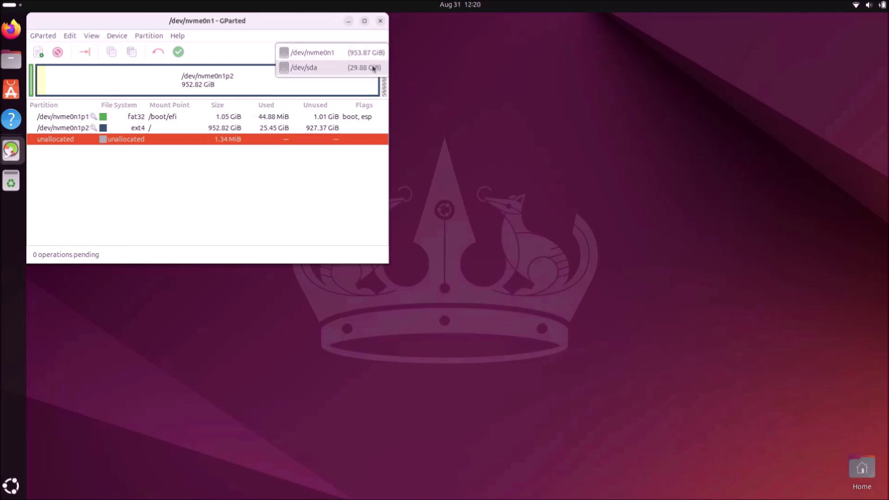
left_click(373, 68)
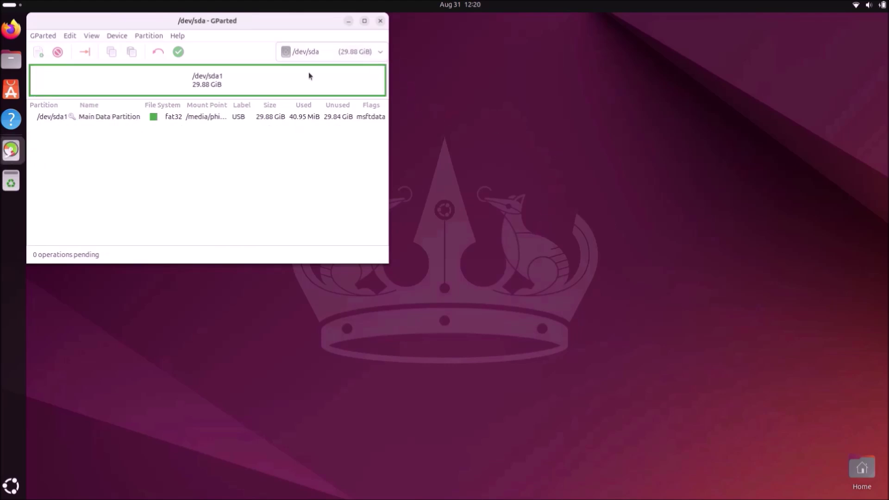
left_click(117, 36)
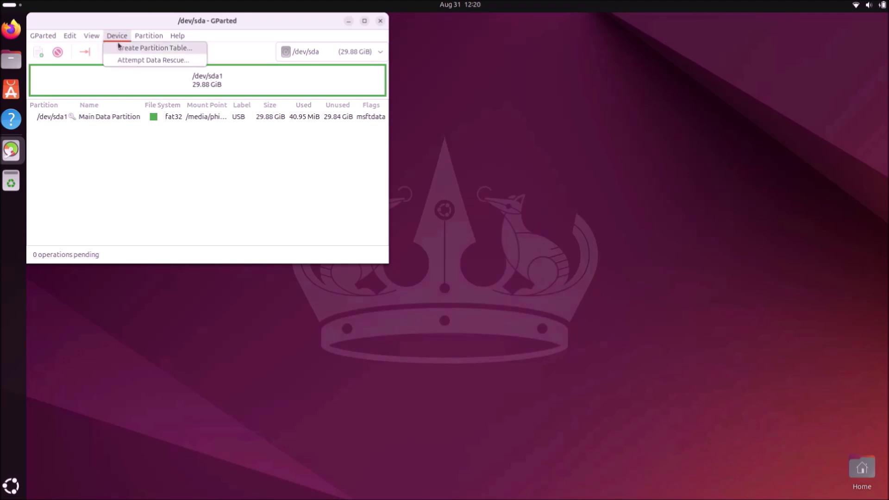
left_click(131, 87)
right_click(131, 88)
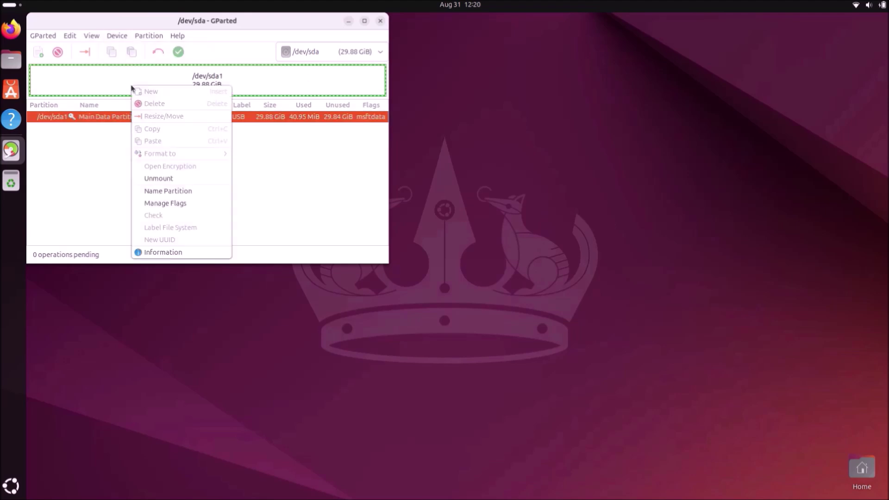
left_click(167, 178)
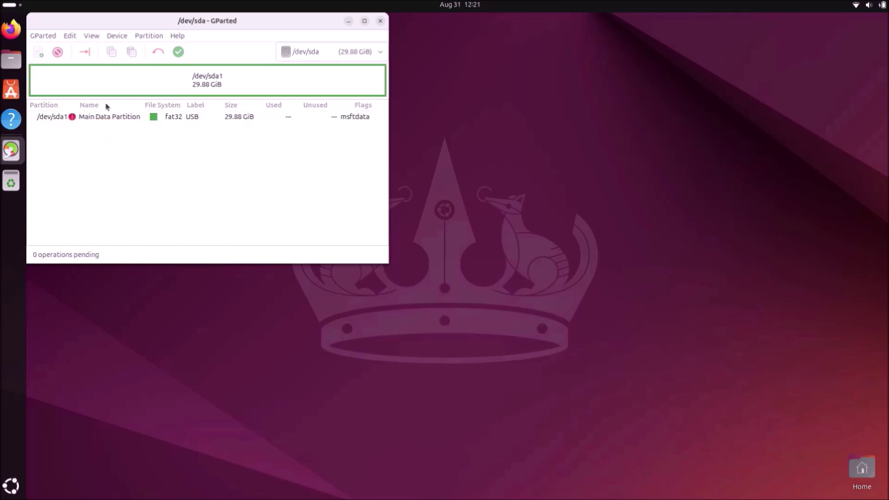
Step: Create a new gpt partition table on /dev/sda, erasing the disk
left_click(109, 39)
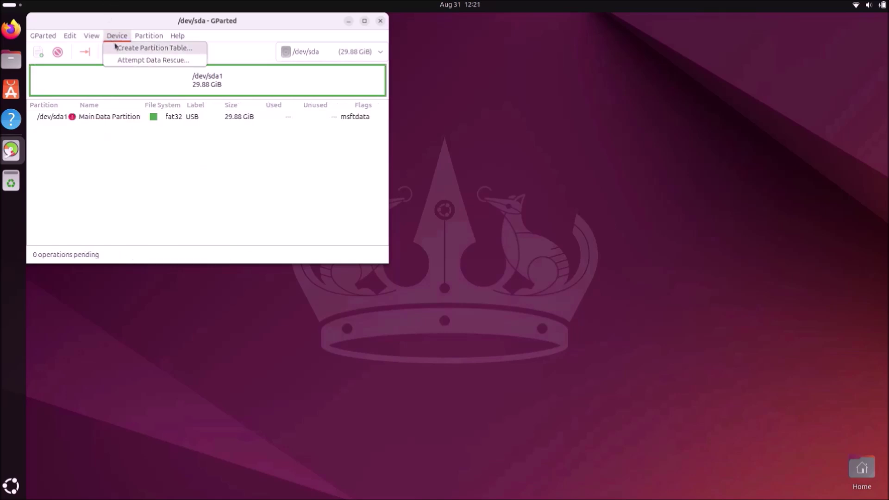
left_click(116, 47)
left_click(212, 148)
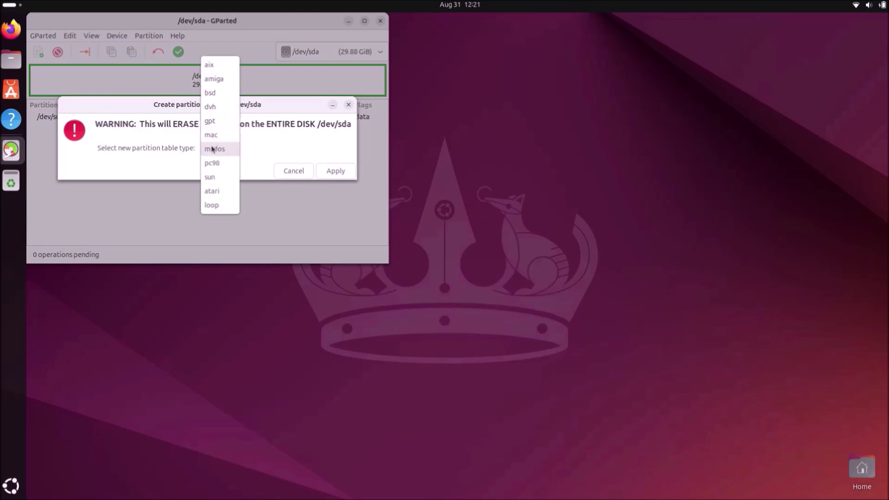
left_click(218, 121)
left_click(328, 172)
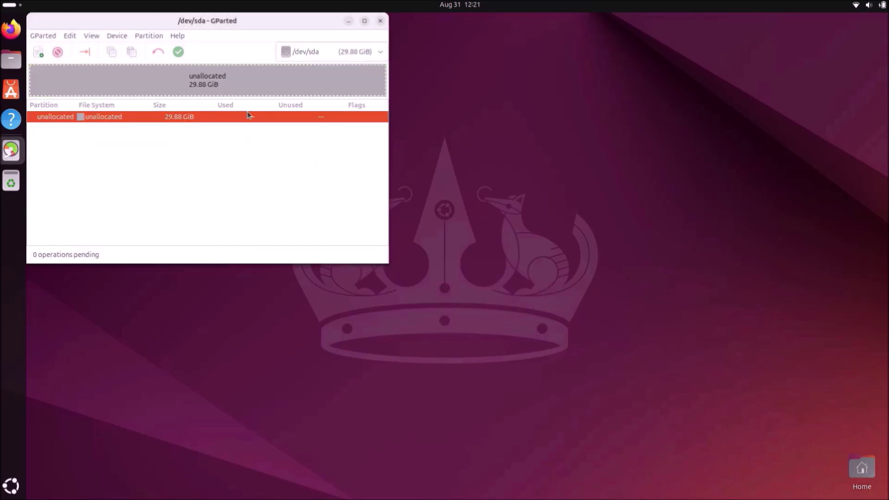
Step: Add a new ntfs partition in the unallocated space with name and label 'USB'
right_click(112, 90)
left_click(121, 95)
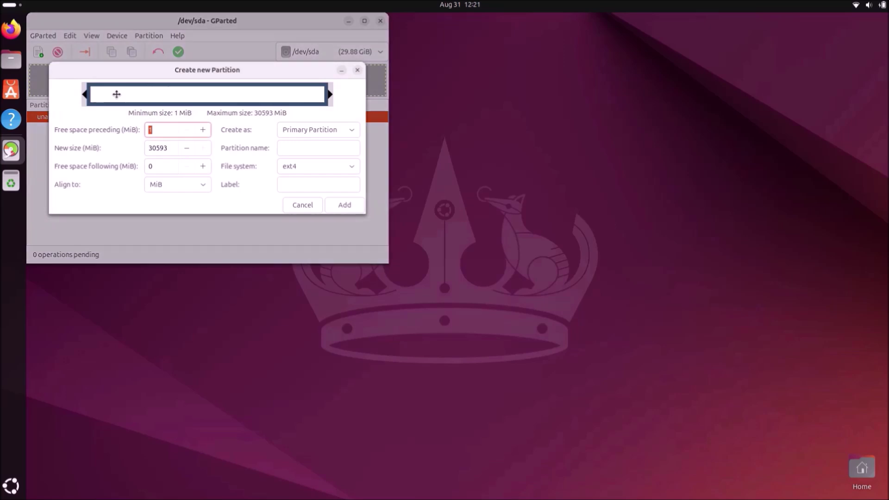
left_click(312, 166)
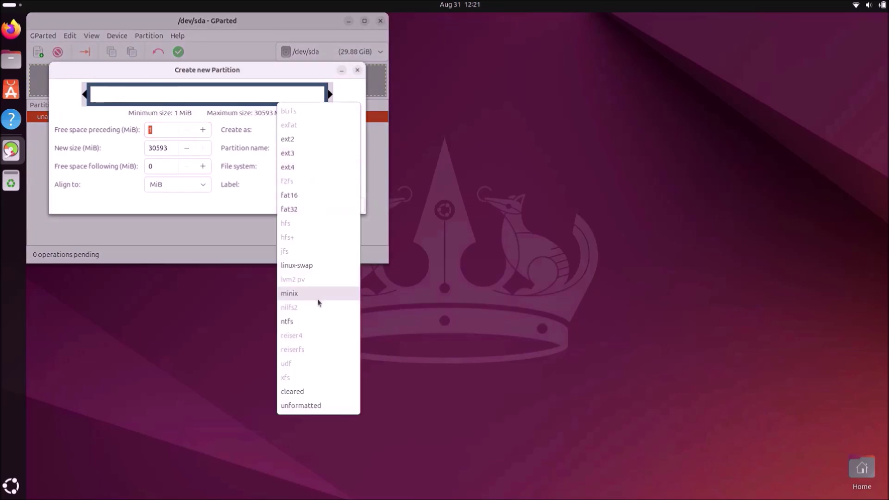
left_click(318, 320)
left_click(318, 151)
type("USB")
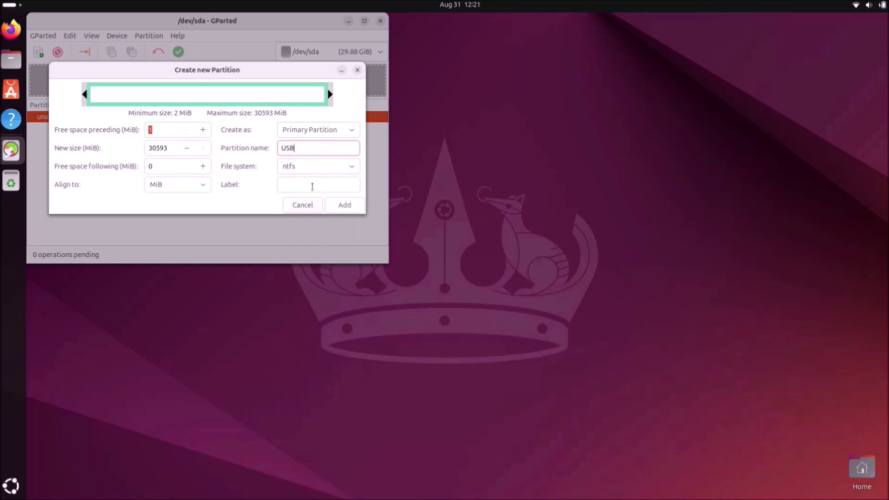
left_click(307, 189)
type("USB")
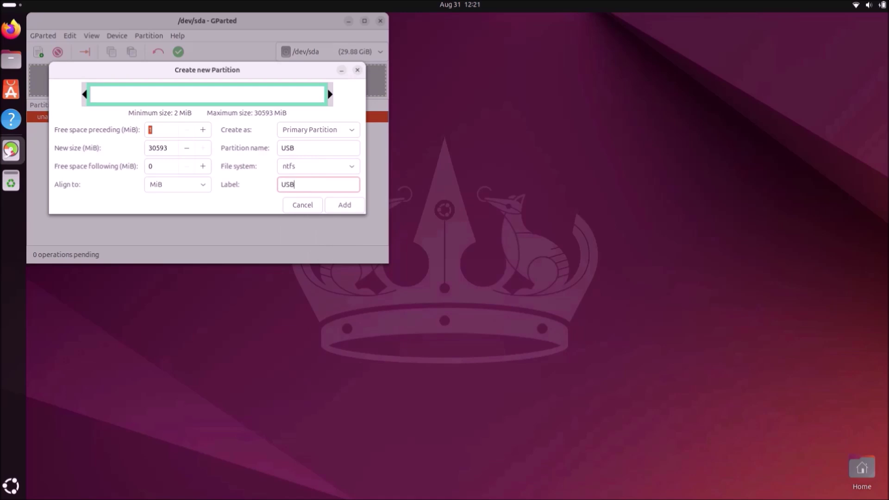
left_click(346, 205)
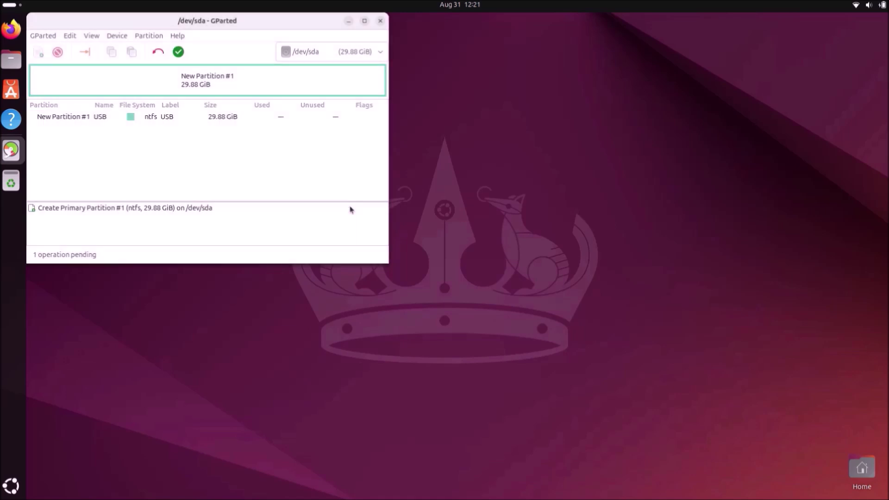
Step: Apply the pending NTFS partition operation and close GParted
left_click(178, 52)
left_click(229, 168)
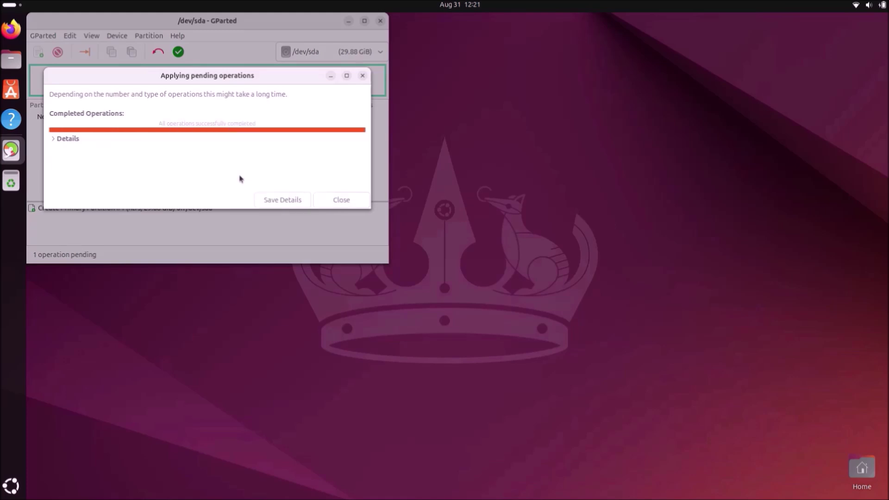
left_click(341, 199)
left_click(380, 22)
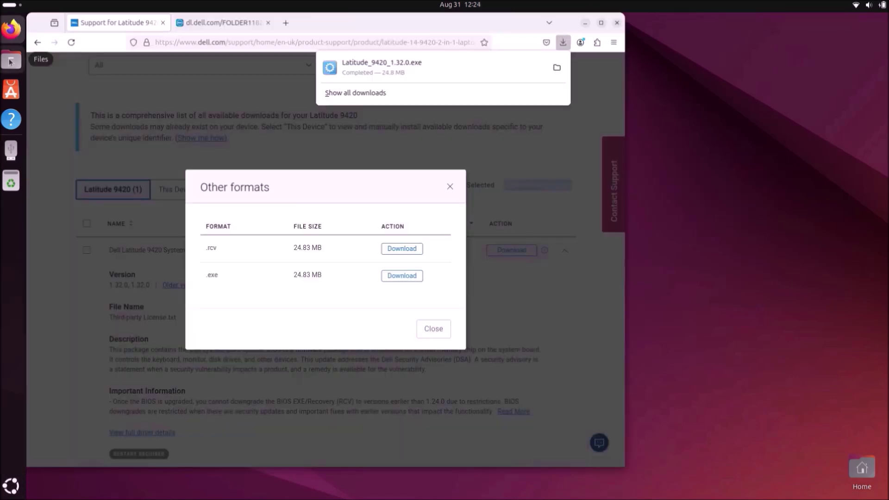
left_click(11, 59)
Step: Copy Latitude_9420_1.32.0.exe from Downloads and paste it onto the USB drive
double_click(279, 102)
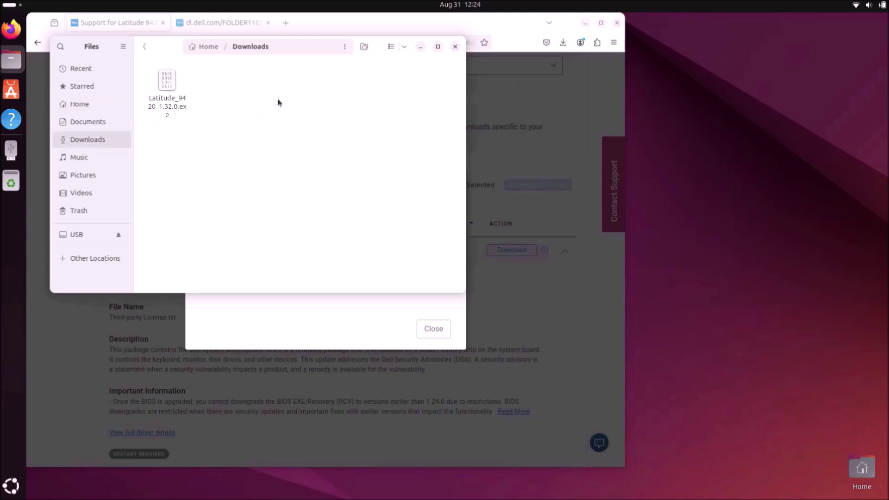
left_click_drag(162, 108, 183, 113)
right_click(182, 112)
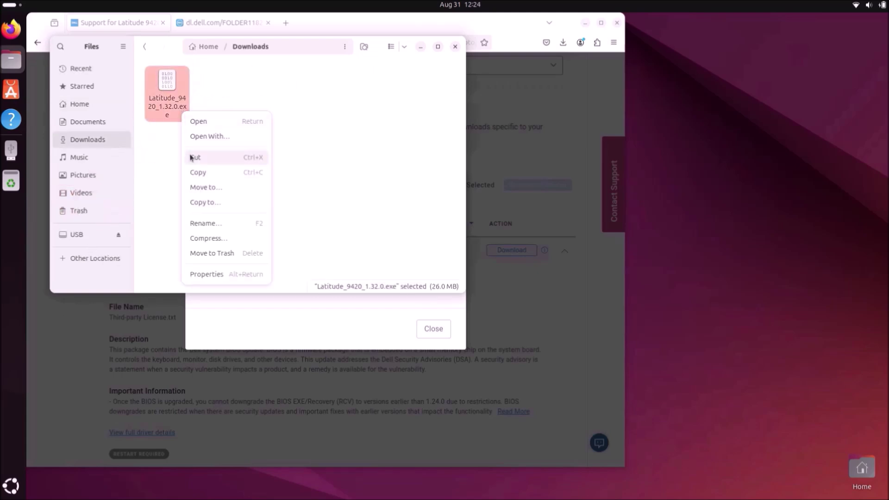
left_click(185, 175)
left_click(91, 234)
right_click(250, 191)
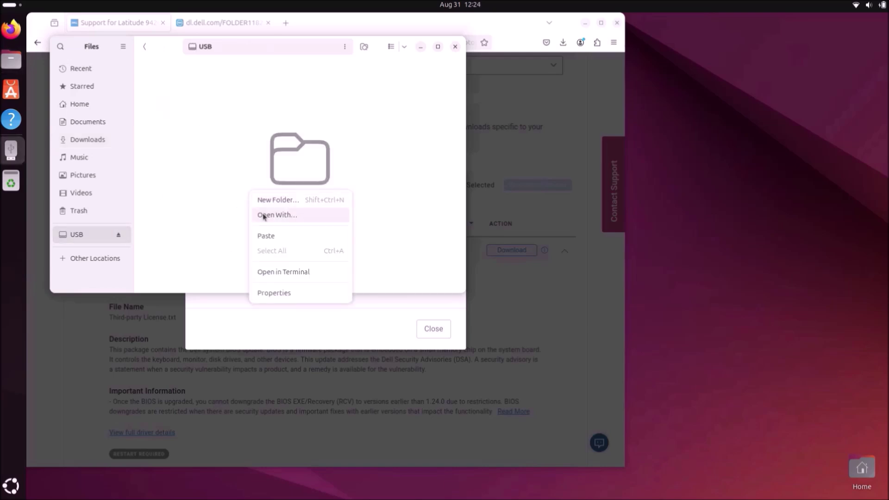
left_click(266, 235)
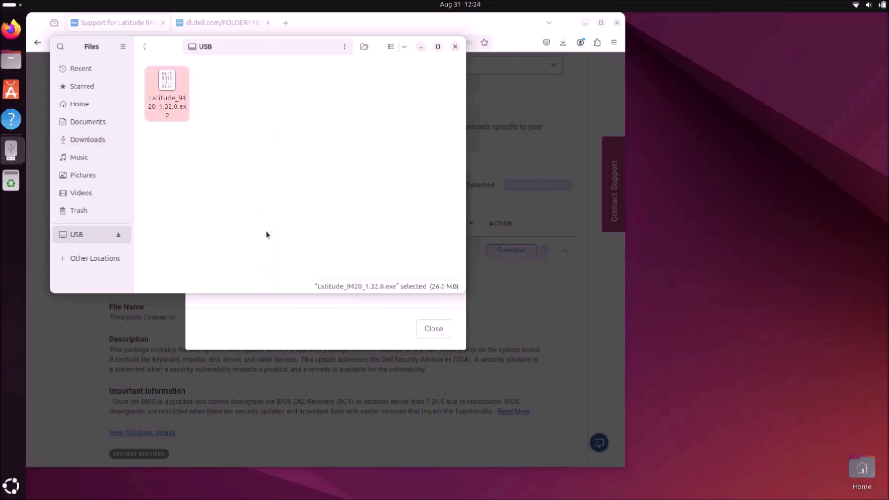
Step: Close the file manager, the Other formats dialog and Firefox
left_click(455, 46)
left_click(449, 186)
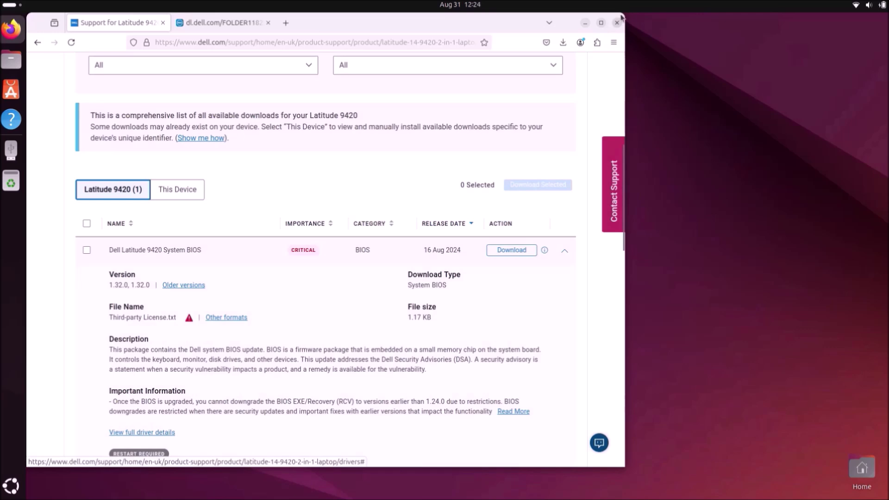
left_click(616, 22)
key("super+s")
Step: Power off the computer, then use the F12 boot menu to launch BIOS Flash Update
left_click(873, 33)
left_click(832, 130)
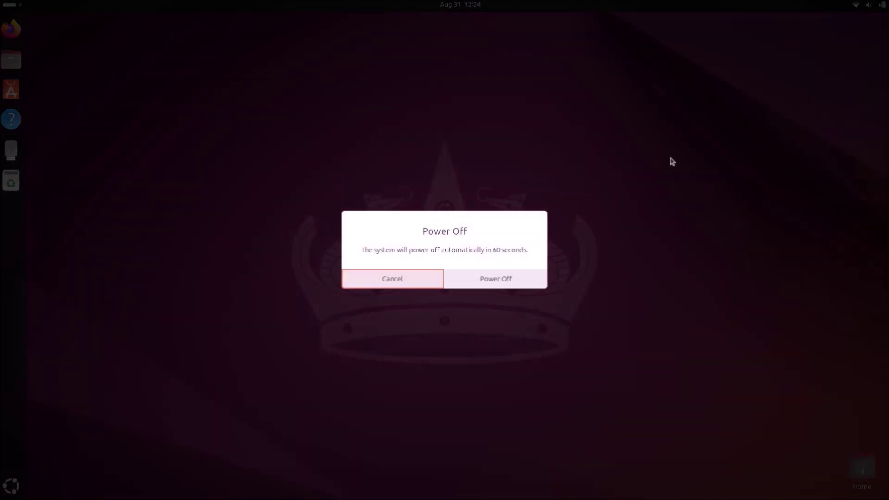
left_click(509, 278)
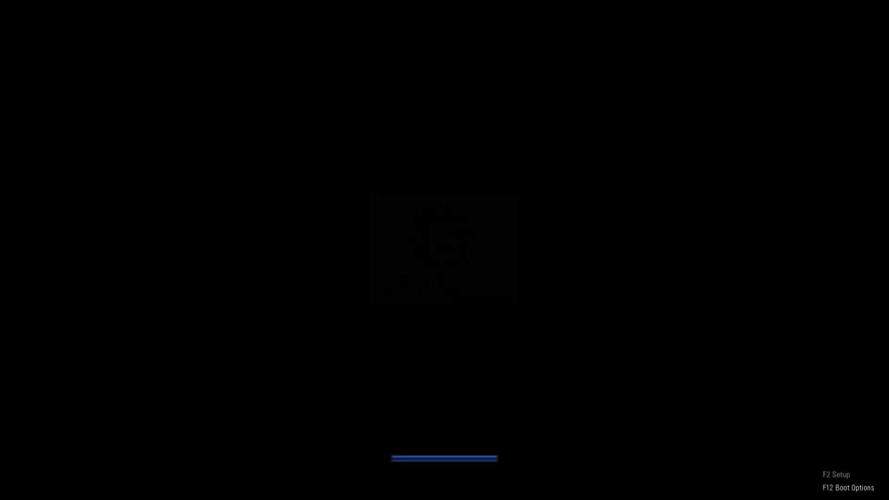
key("F12")
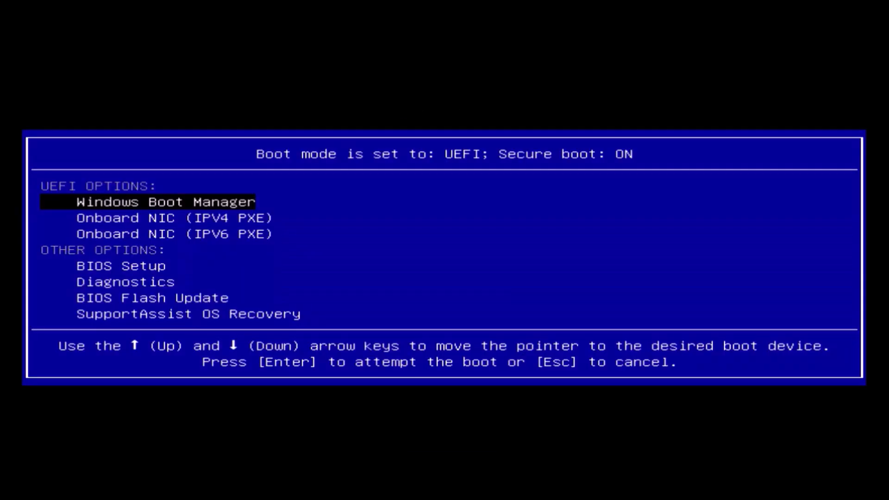
key("Down")
key("Down")
key("Down")
key("Down")
key("Down")
key("Return")
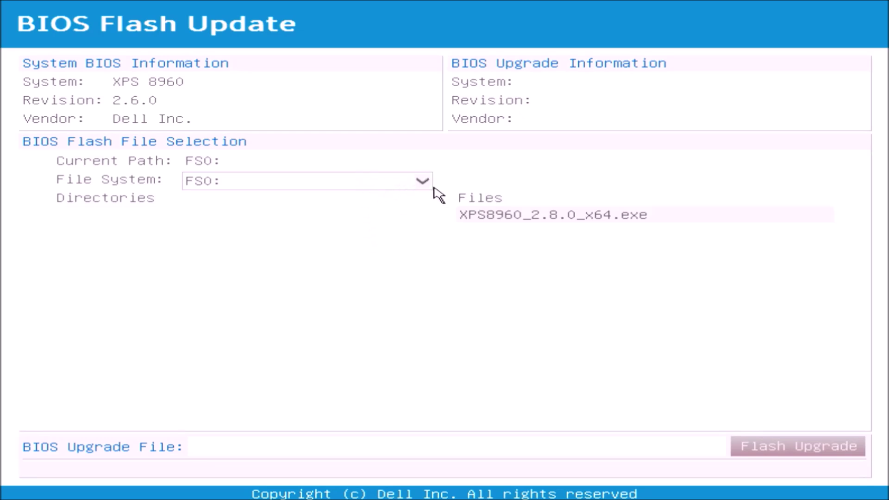
Step: Set the File System dropdown to FS1: to list the USB drive's contents
left_click(421, 181)
left_click(425, 183)
left_click(417, 185)
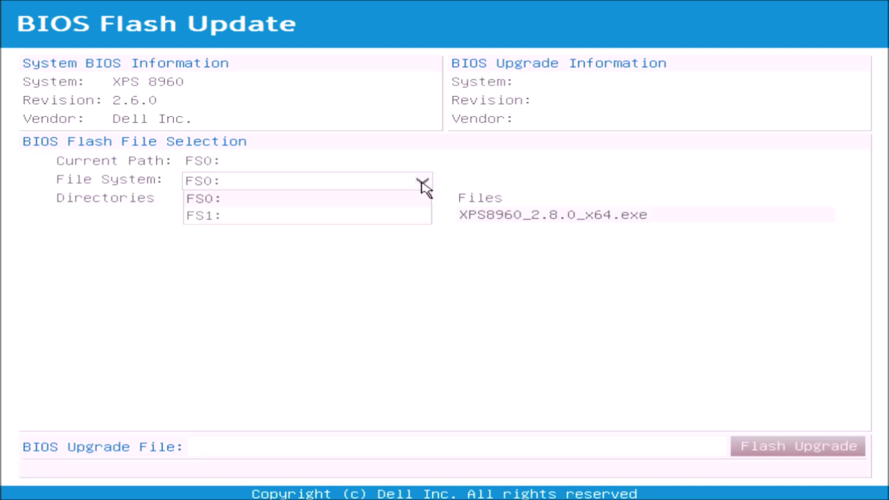
left_click(402, 214)
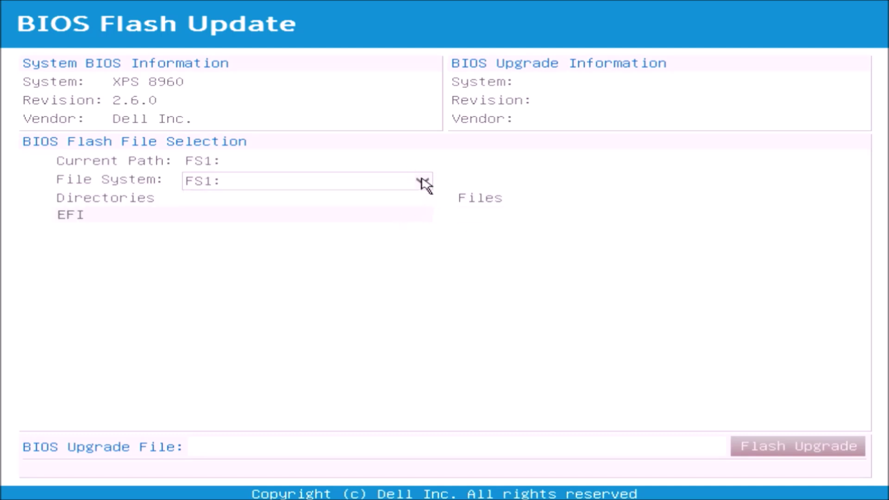